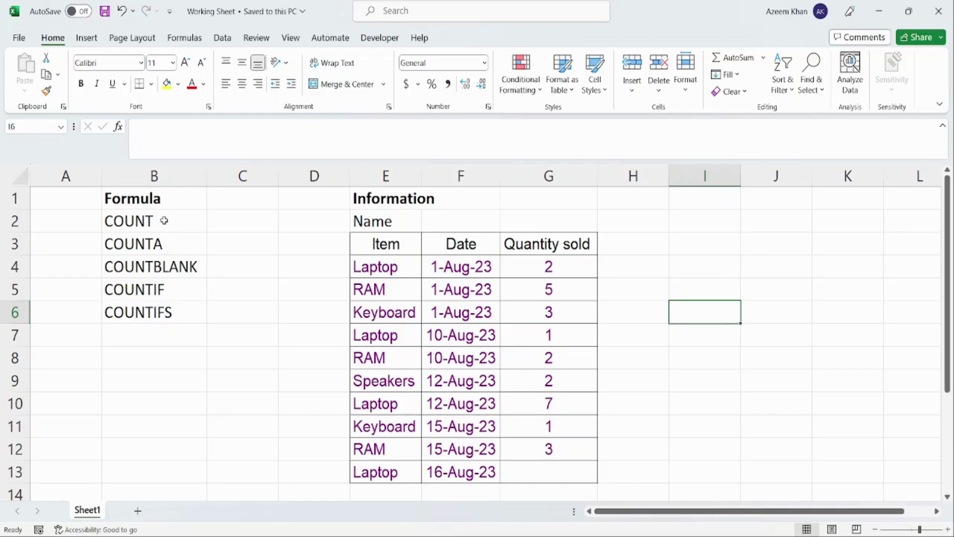
Step: Review the list of counting functions in column B, from COUNT to COUNTIFS
left_click(158, 198)
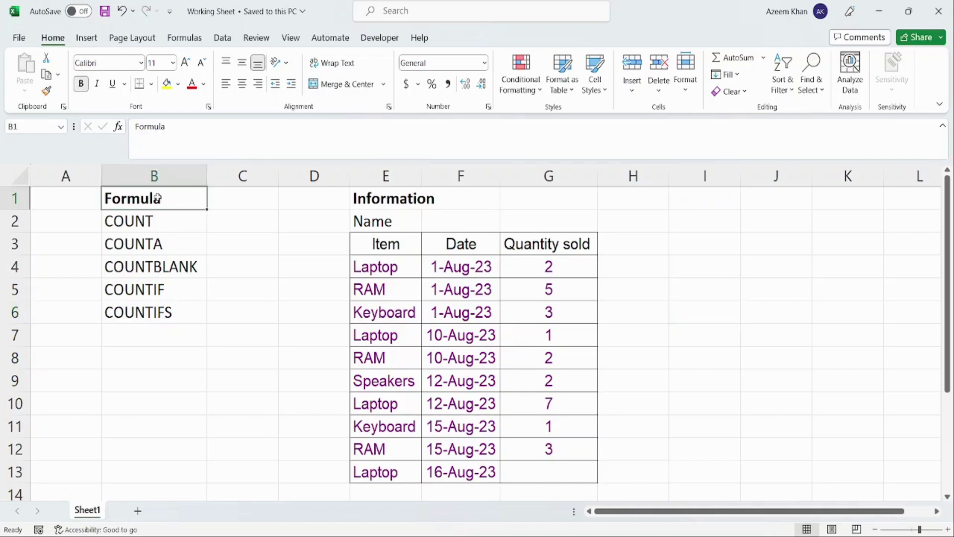
left_click(159, 223)
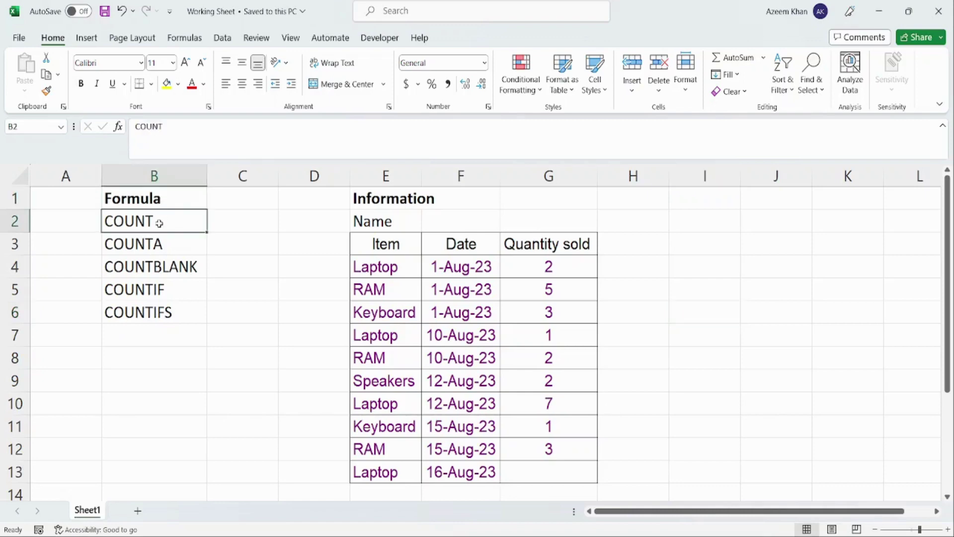
key("Down")
key("Up")
key("Down")
key("Up")
key("Down")
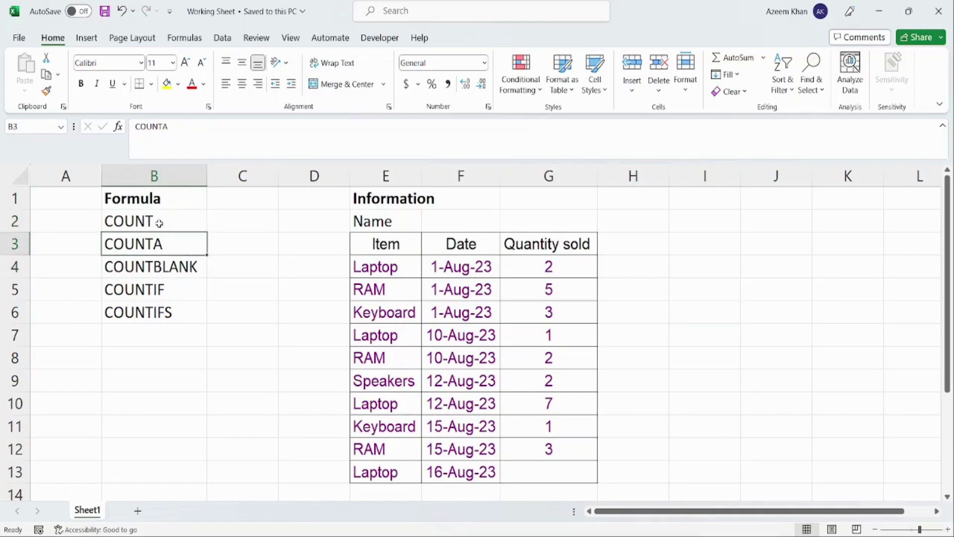
key("Down")
key("Down")
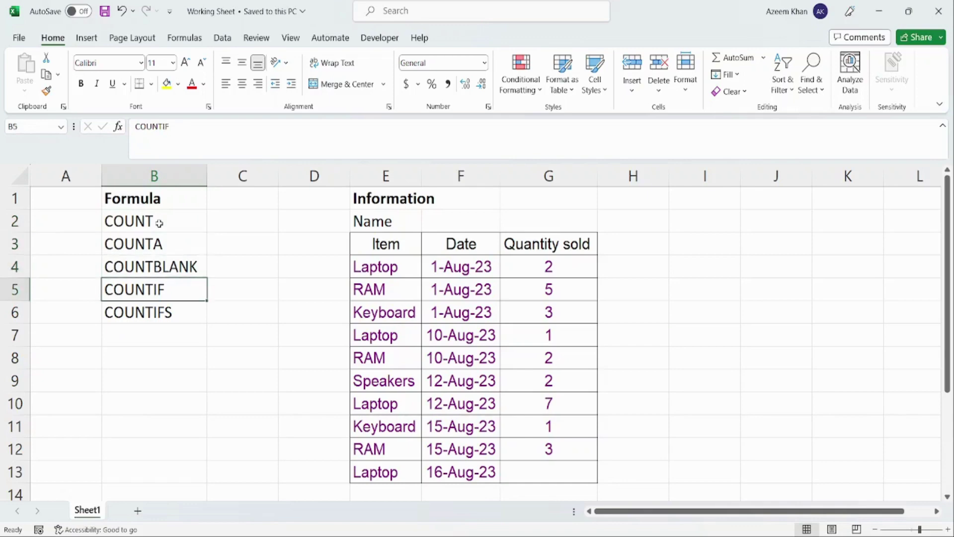
key("Down")
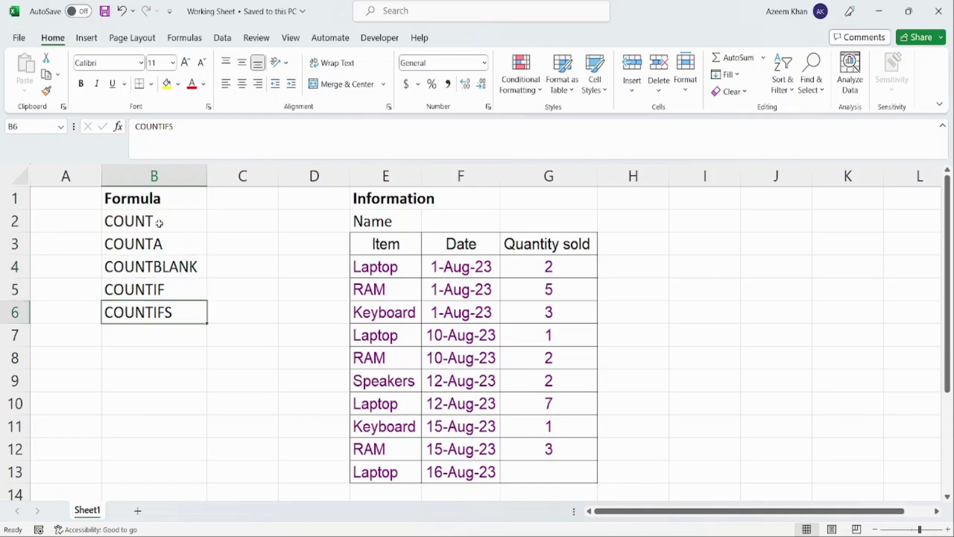
key("Up")
key("Up")
key("Up")
key("Up")
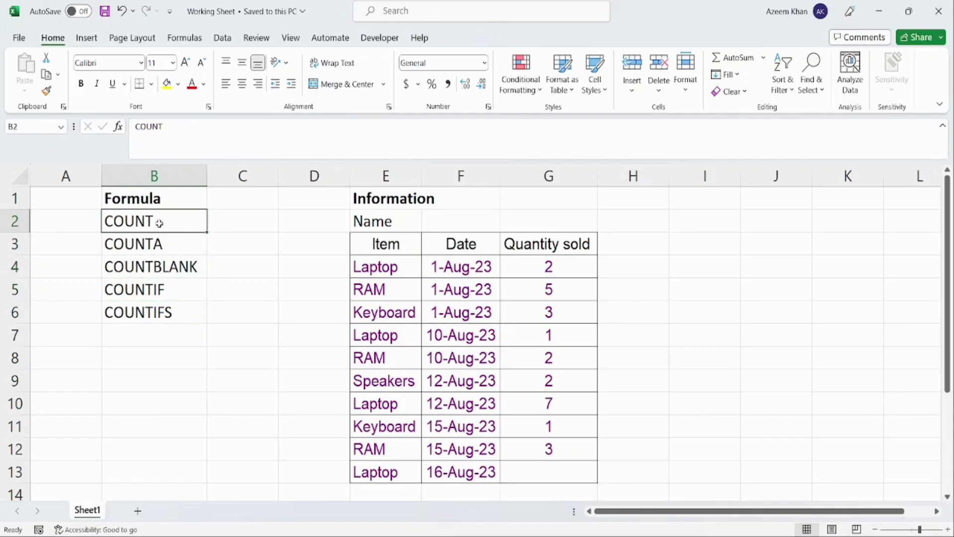
Step: Examine the Information table's headings: Item, Date and Quantity sold
key("Right")
key("Right")
key("Right")
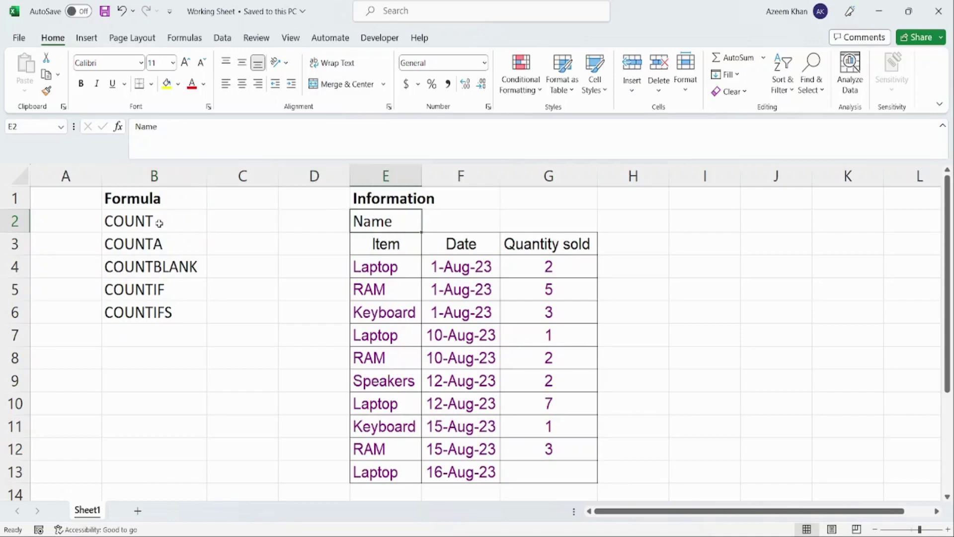
key("Up")
key("Down")
key("Down")
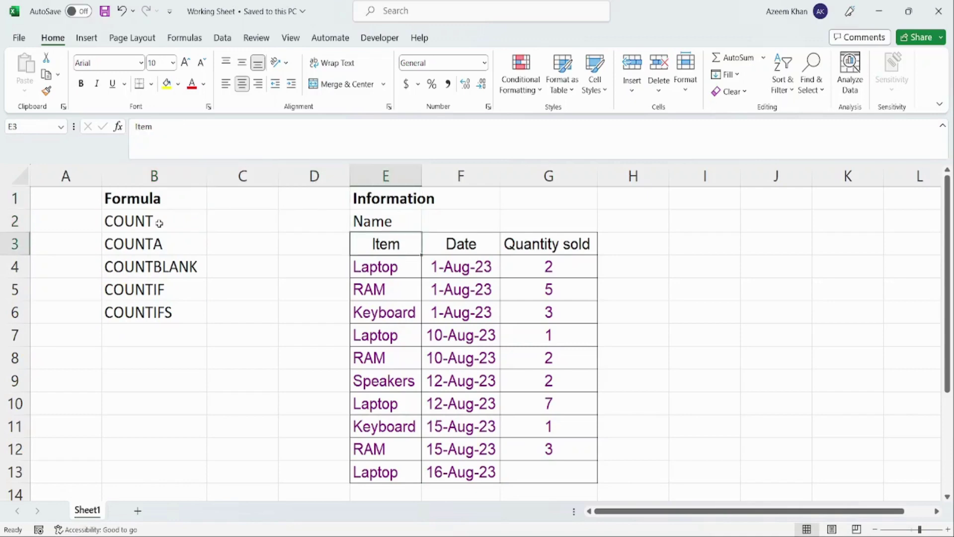
key("Right")
key("Right")
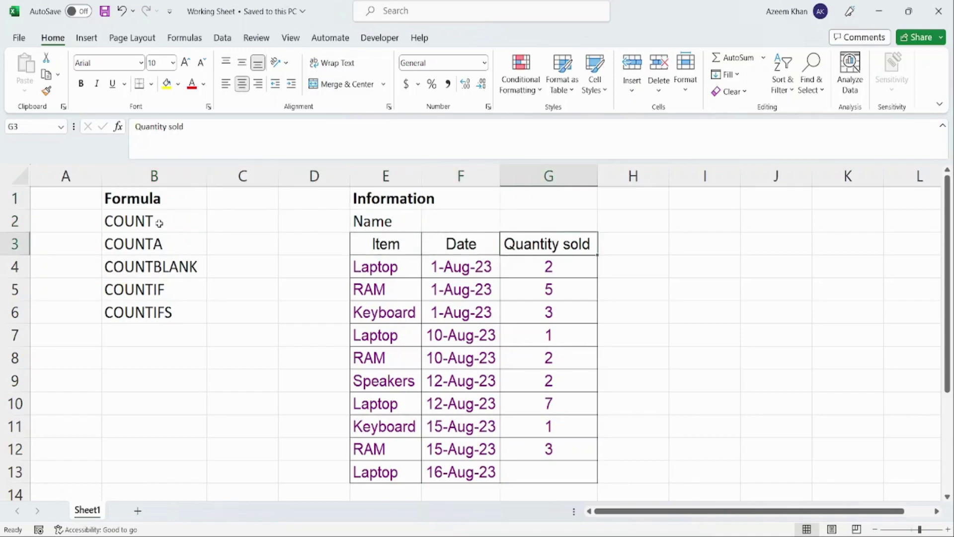
key("Down")
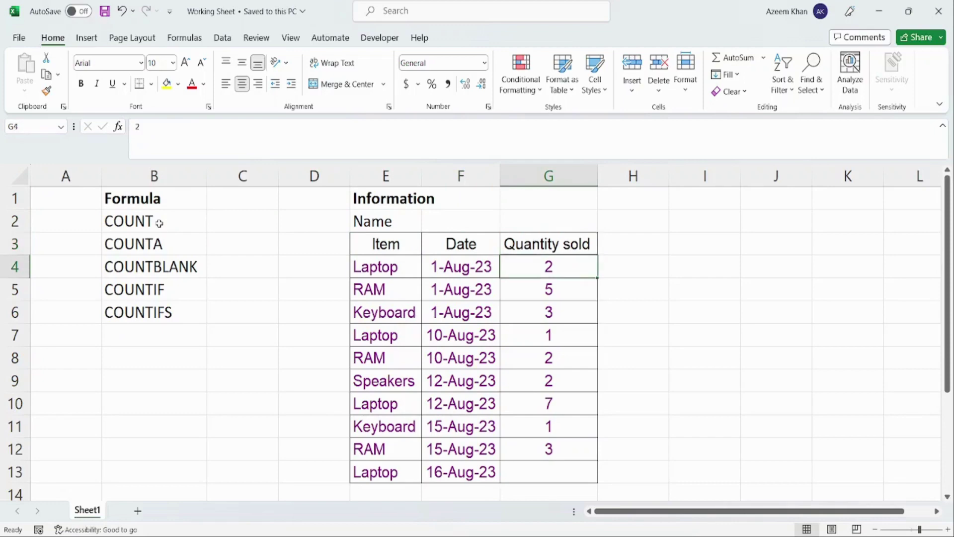
Step: Read through the table's first sales records row by row, checking each item, date and quantity sold
key("Left")
key("Left")
key("Up")
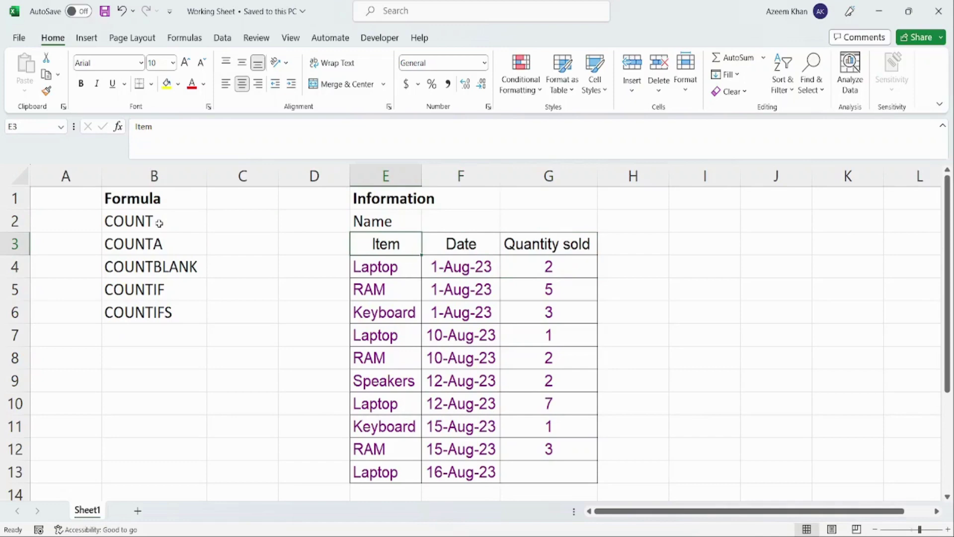
key("Down")
key("Down")
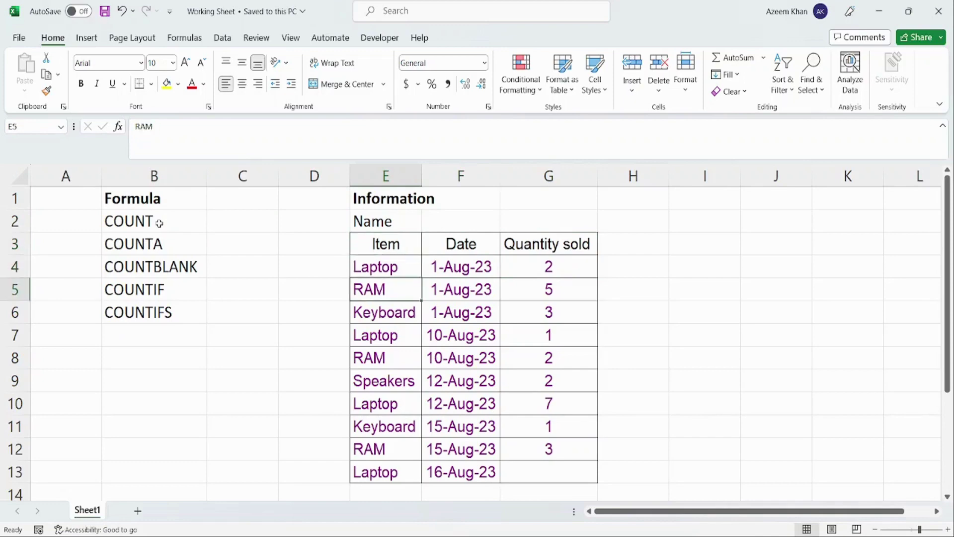
key("Up")
key("Right")
key("Right")
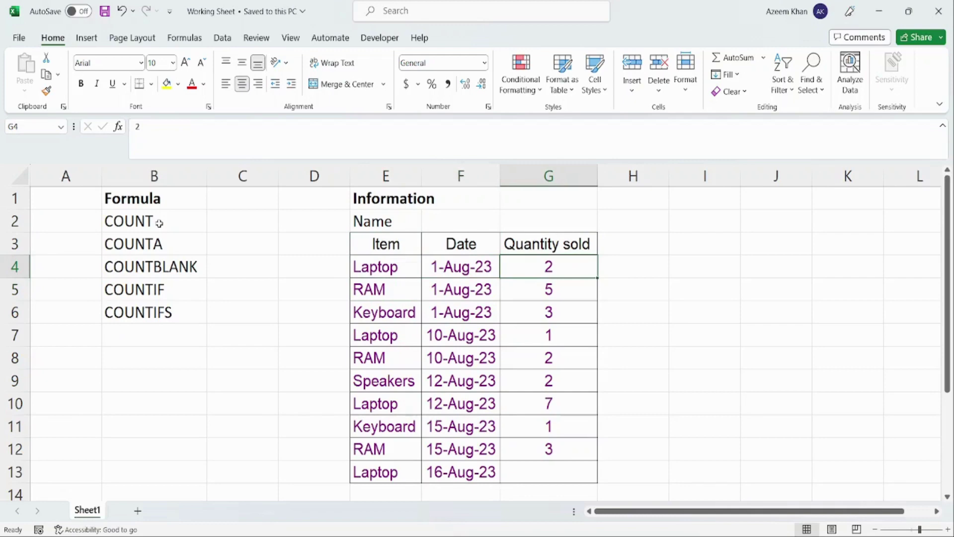
key("Down")
key("Left")
key("Left")
key("Right")
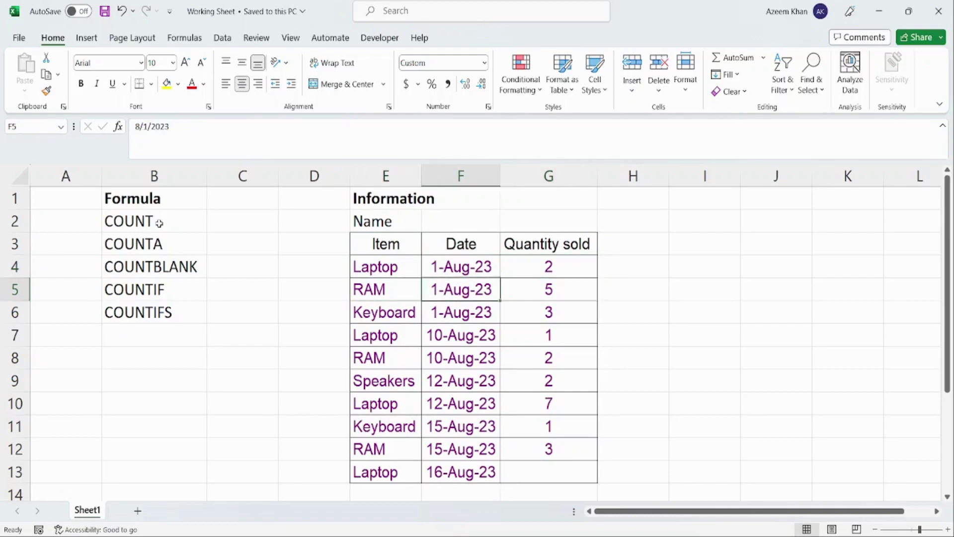
key("Right")
key("Down")
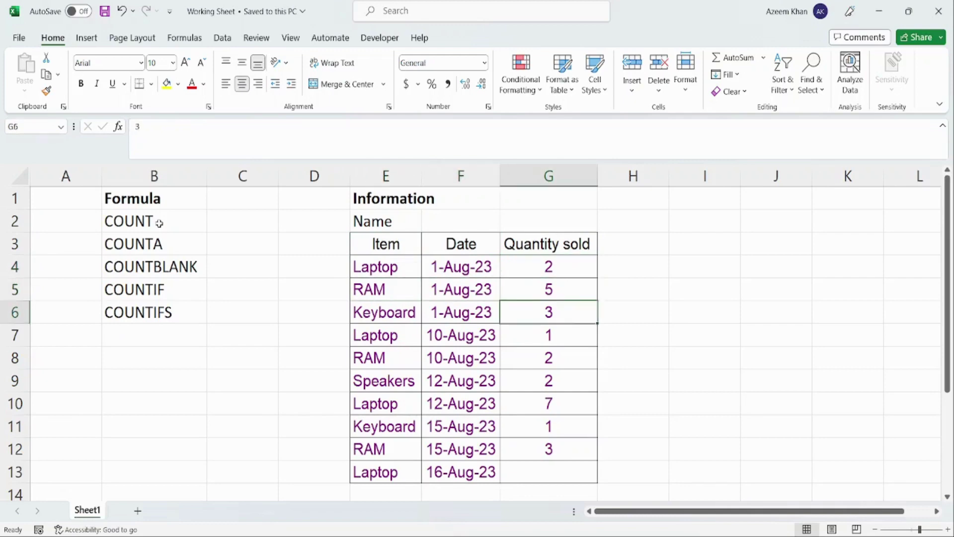
key("Left")
key("Left")
key("Right")
key("Right")
key("Left")
key("Left")
key("Down")
key("Right")
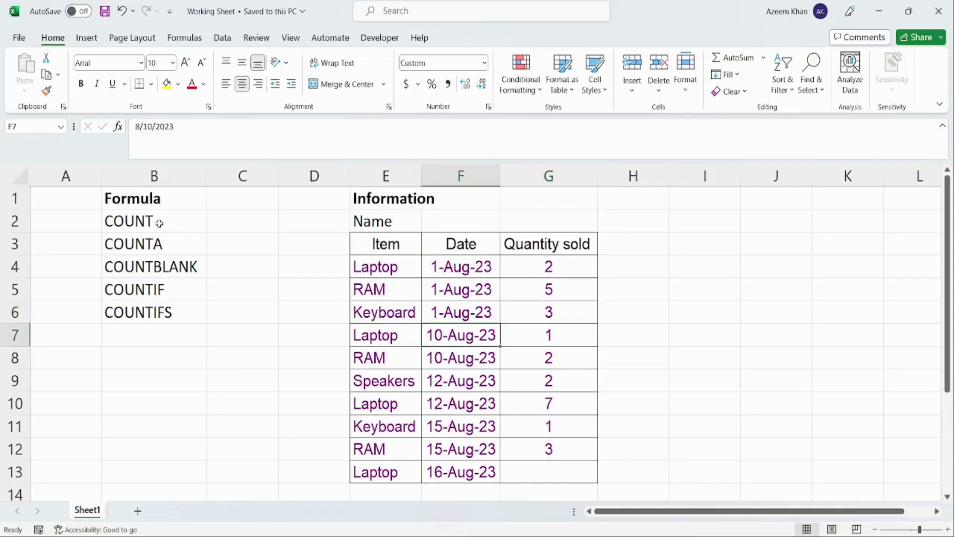
key("Right")
key("Right")
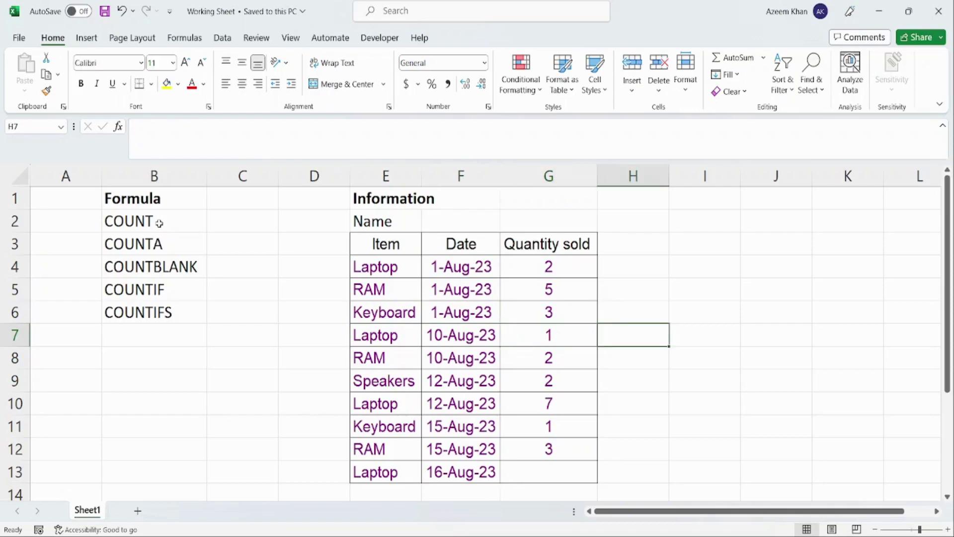
key("Left")
key("Left")
key("Left")
key("Down")
key("Down")
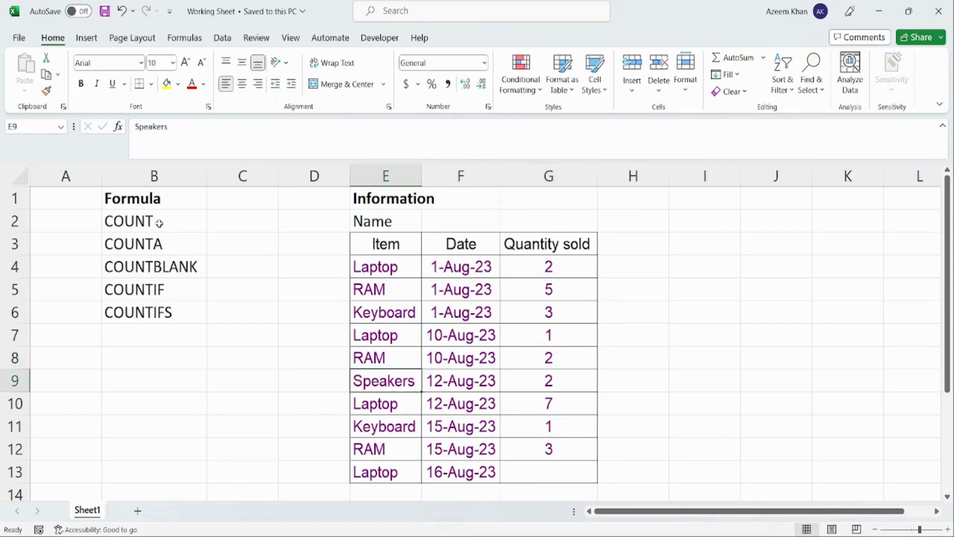
Step: Examine the upper entries of the Date and Quantity sold columns
key("Up")
key("Up")
key("Up")
key("Up")
key("Up")
key("Right")
key("Down")
key("Down")
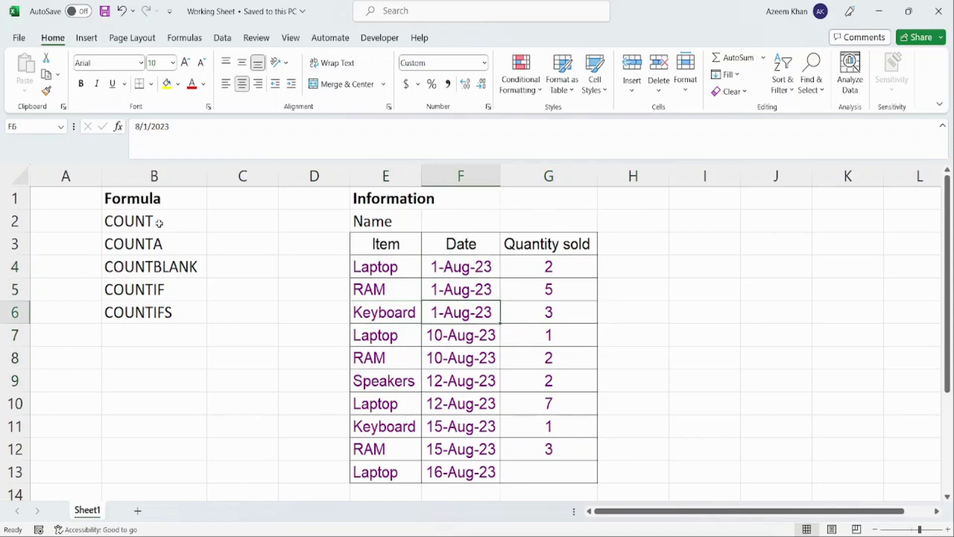
key("Down")
key("Up")
key("Right")
key("Up")
key("Up")
key("Down")
key("Down")
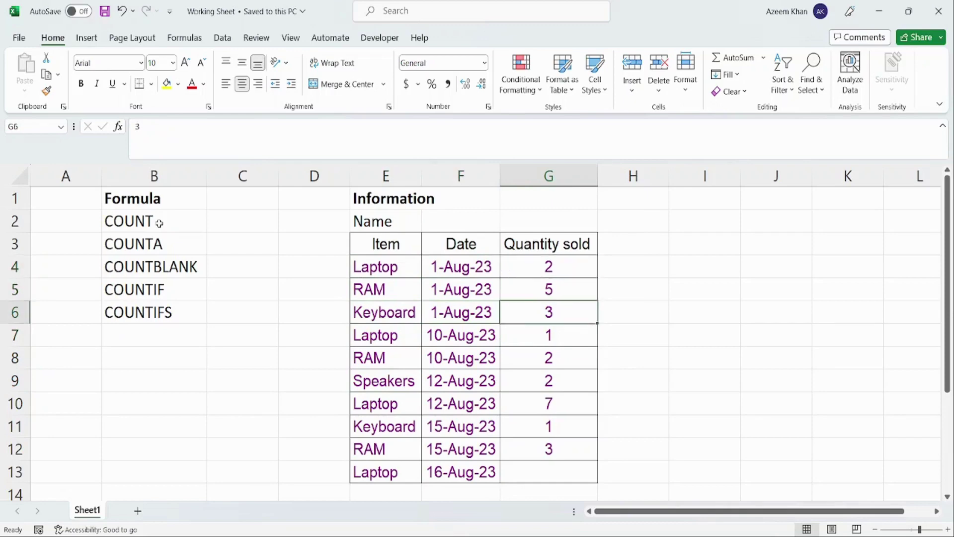
key("Down")
key("Up")
key("Up")
key("Up")
key("Left")
key("Left")
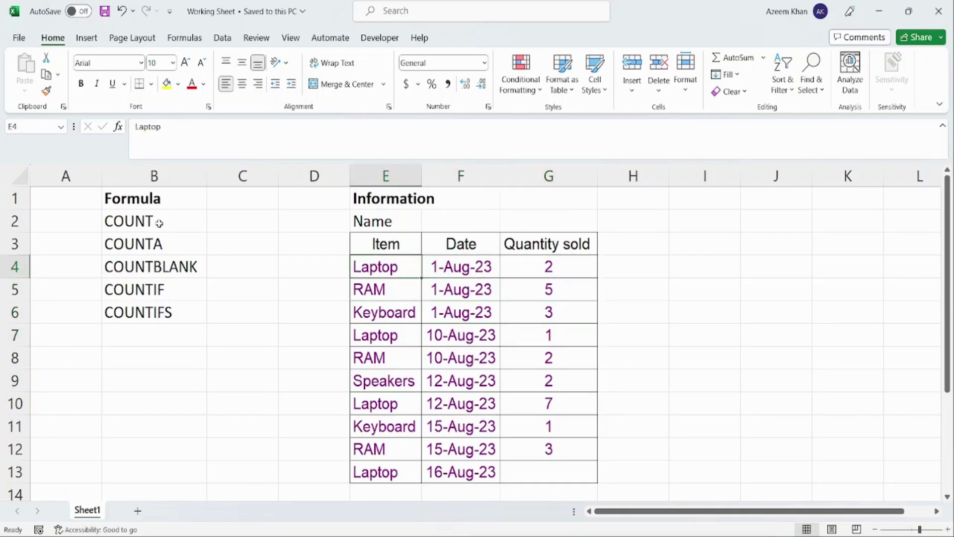
Step: Look through the Item column's entries for repeated items, returning to the first Laptop entry in E4
key("Down")
key("Down")
key("Down")
key("Down")
key("Down")
key("Down")
key("Down")
key("Down")
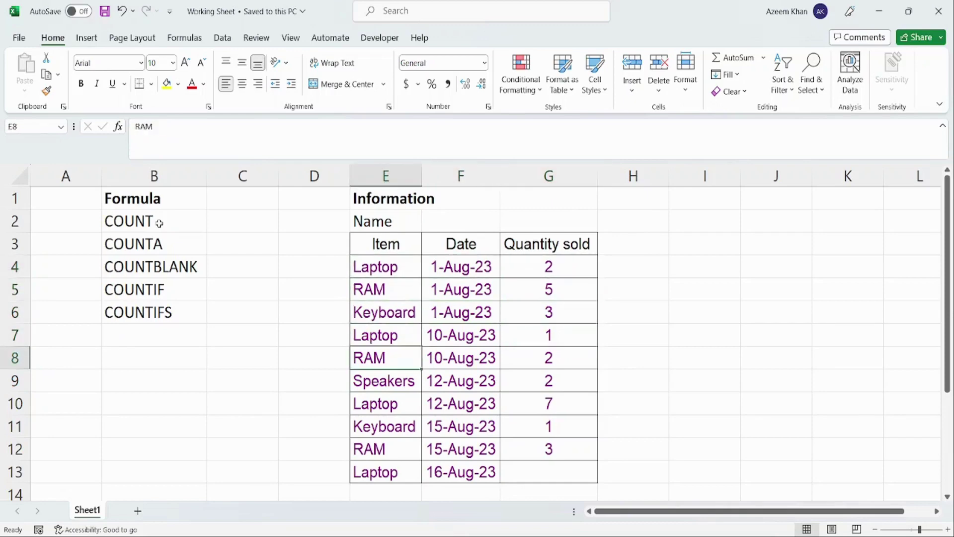
key("Up")
key("Up")
key("Up")
key("Up")
key("Up")
key("Up")
key("Up")
key("Up")
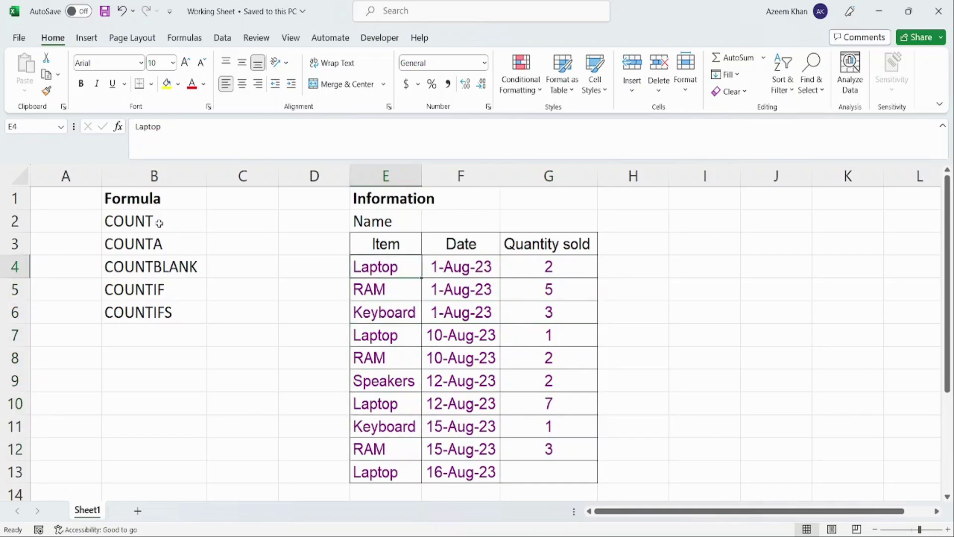
Step: Select all item entries in E4:E13 to check how many there are
key("shift+Down")
key("shift+Down")
key("shift+Down")
key("shift+Down")
key("shift+Down")
key("shift+Down")
key("shift+Down")
key("shift+Down")
key("shift+Down")
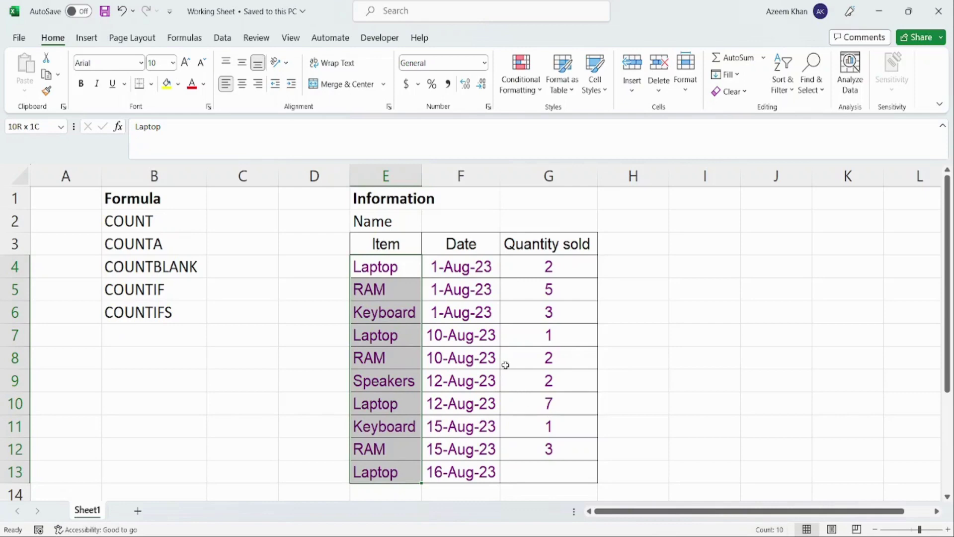
Step: Select the Quantity sold cells G4:G13 to check how many contain values
left_click(491, 271)
key("Right")
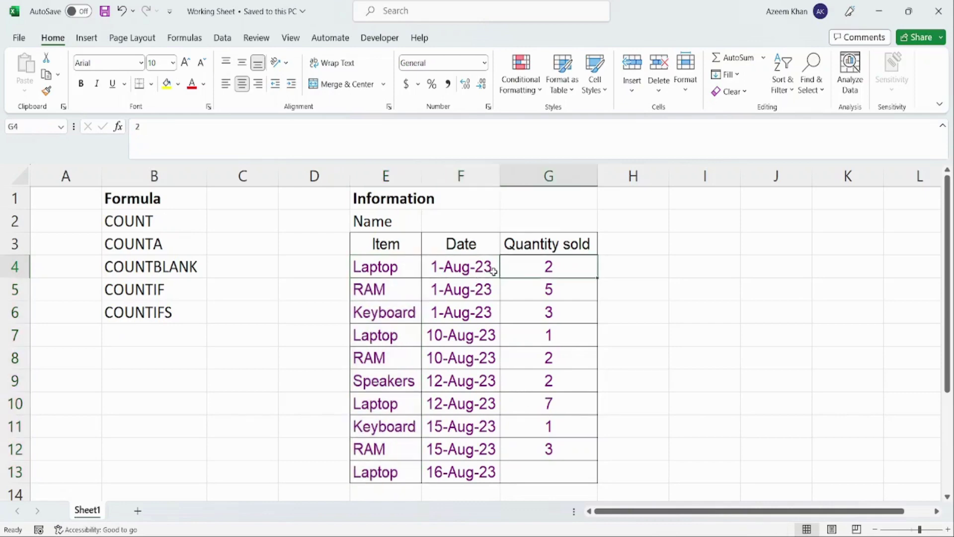
key("shift+Down")
key("shift+Down")
key("shift+Down")
key("shift+Down")
key("shift+Down")
key("shift+Down")
key("shift+Down")
key("shift+Down")
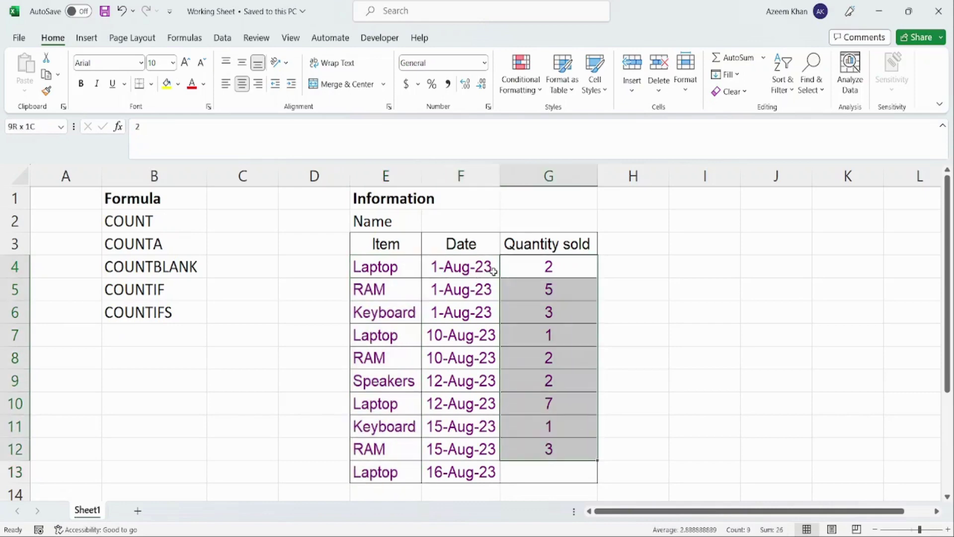
key("shift+Down")
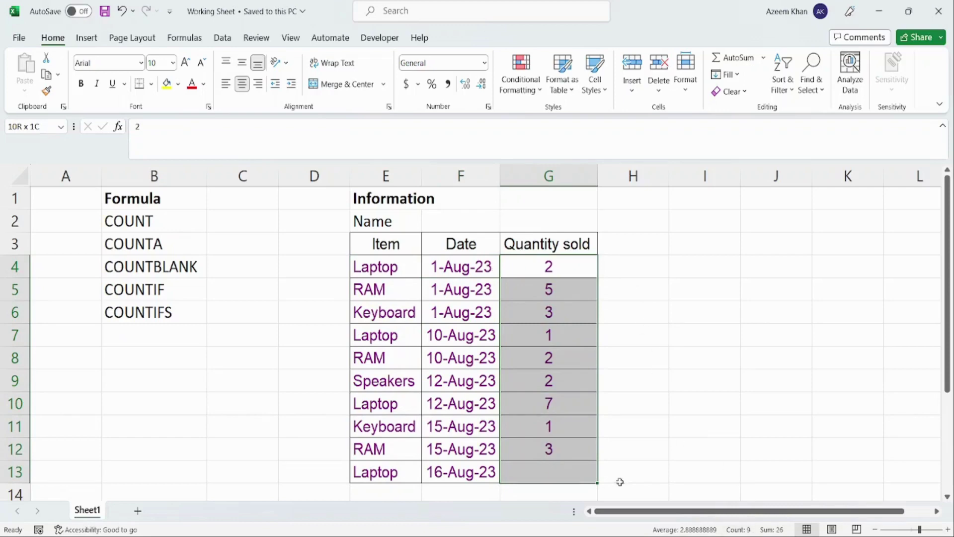
Step: Inspect the Quantity sold cell of the last Laptop row, G13, and go back up to the column heading
left_click(563, 477)
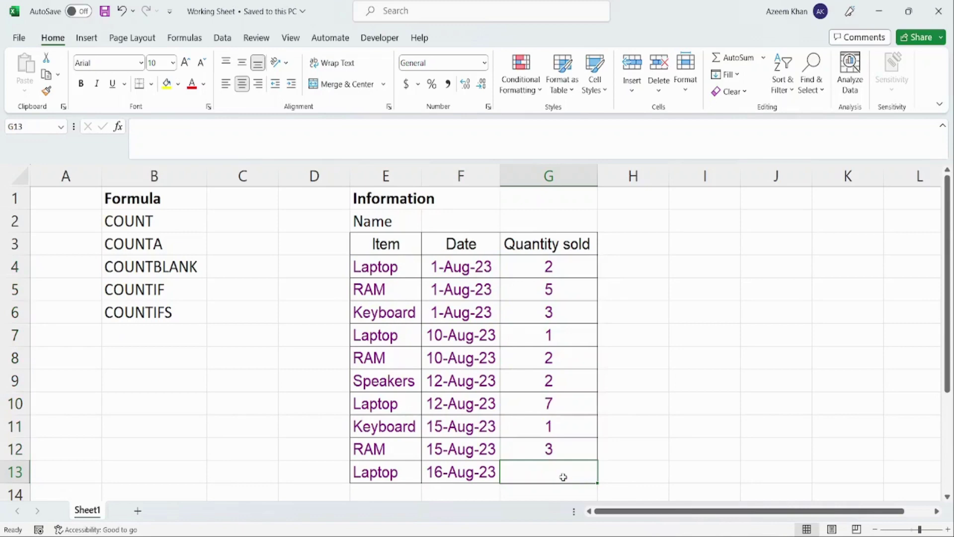
key("Up")
key("Up")
key("Up")
key("Up")
key("Up")
key("Up")
key("Up")
key("Up")
key("Up")
key("Up")
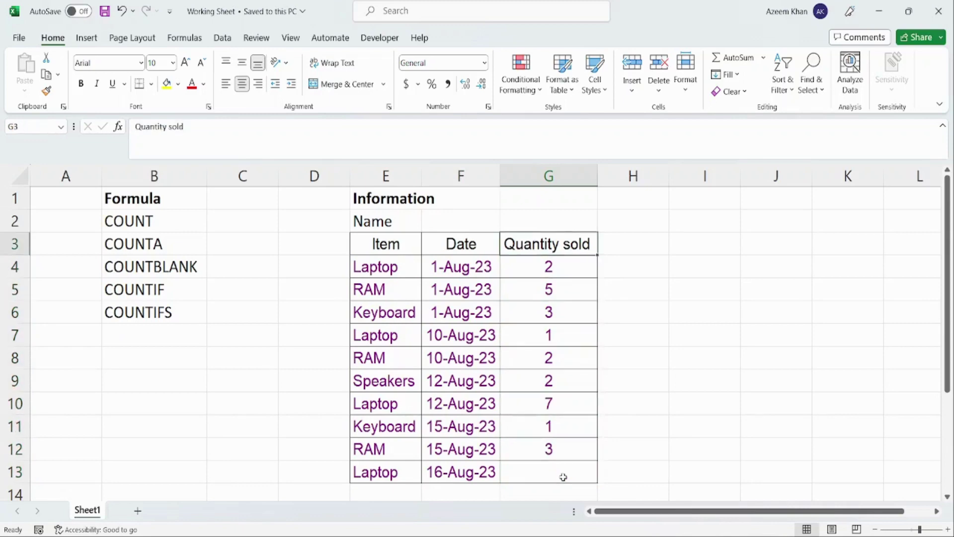
Step: Look over the result cells in column C beside the function names, and highlight the item range E4:E13 for counting
key("Up")
key("Left")
key("Left")
key("Left")
key("Left")
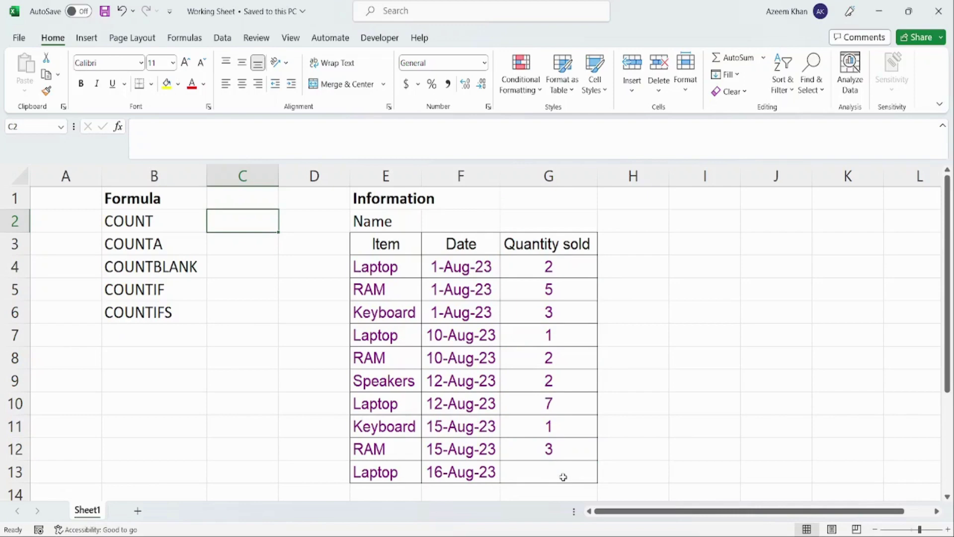
key("Down")
key("Down")
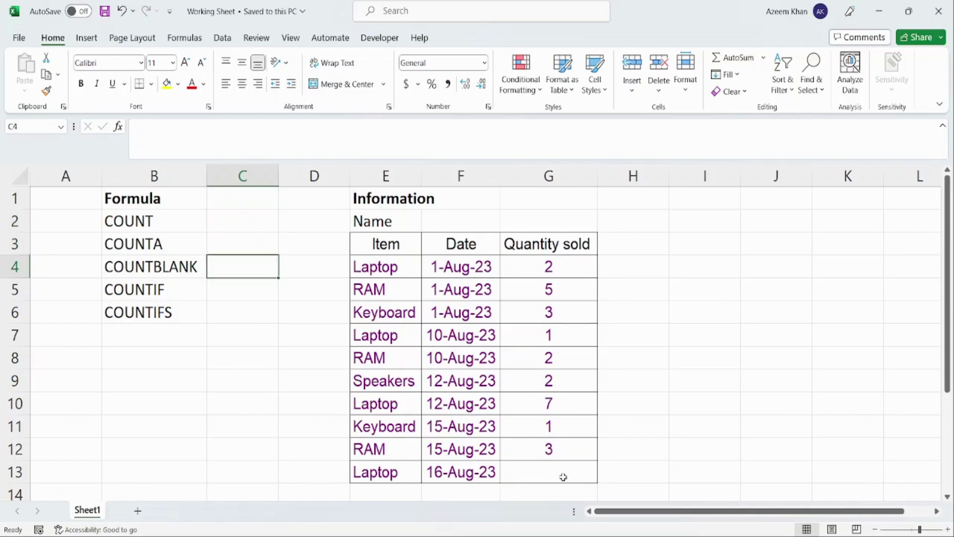
key("Right")
key("Right")
key("shift+Down")
key("shift+Down")
key("shift+Down")
key("shift+Down")
key("shift+Down")
key("shift+Down")
key("shift+Down")
key("shift+Down")
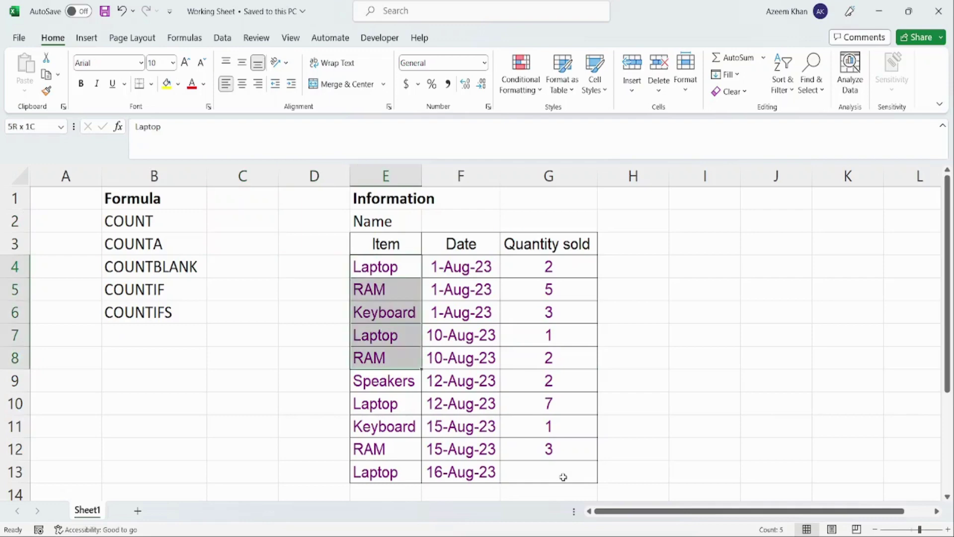
key("shift+Down")
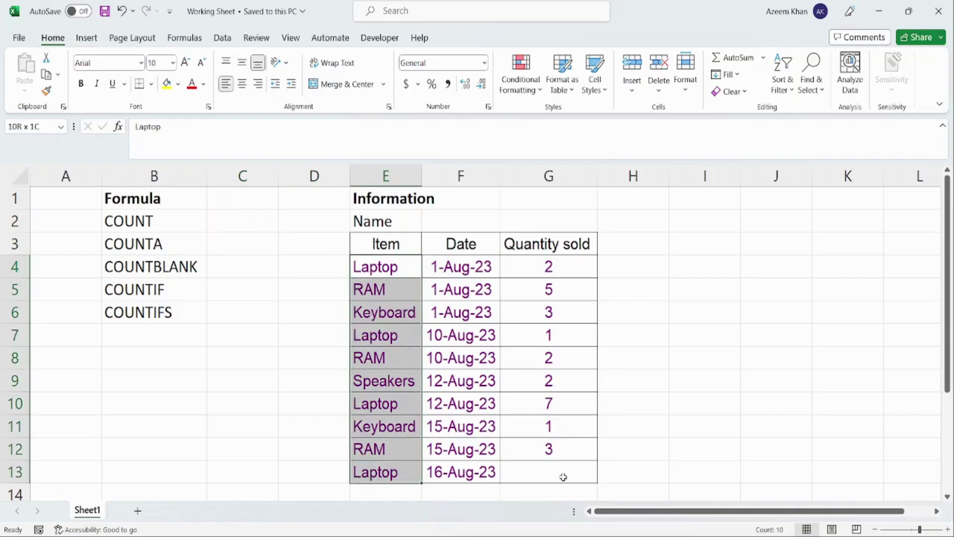
Step: Enter =COUNTA(E4:E13) in C3 beside COUNTA to count all the item entries
key("Up")
key("Left")
key("Left")
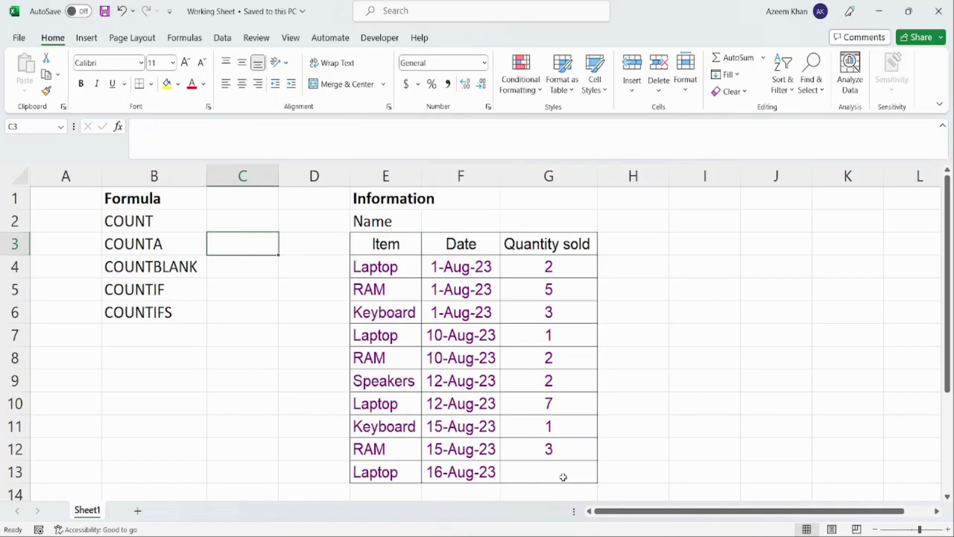
key("Left")
key("Right")
type("=")
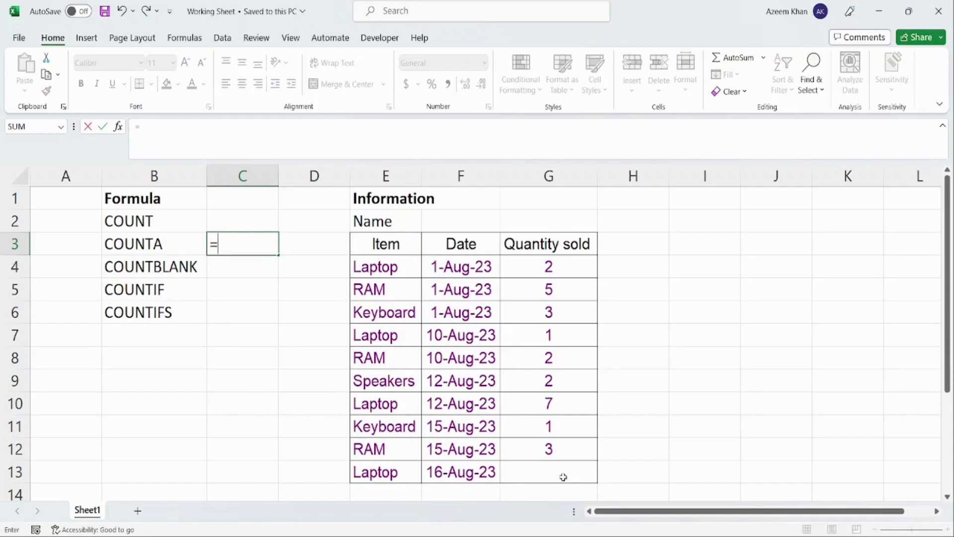
type("counta")
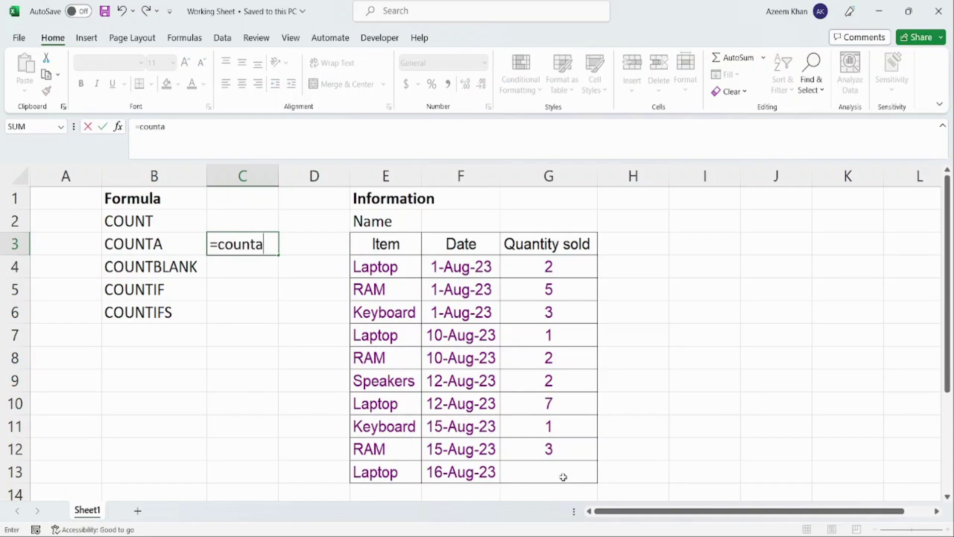
type("(")
left_click_drag(400, 267, 405, 471)
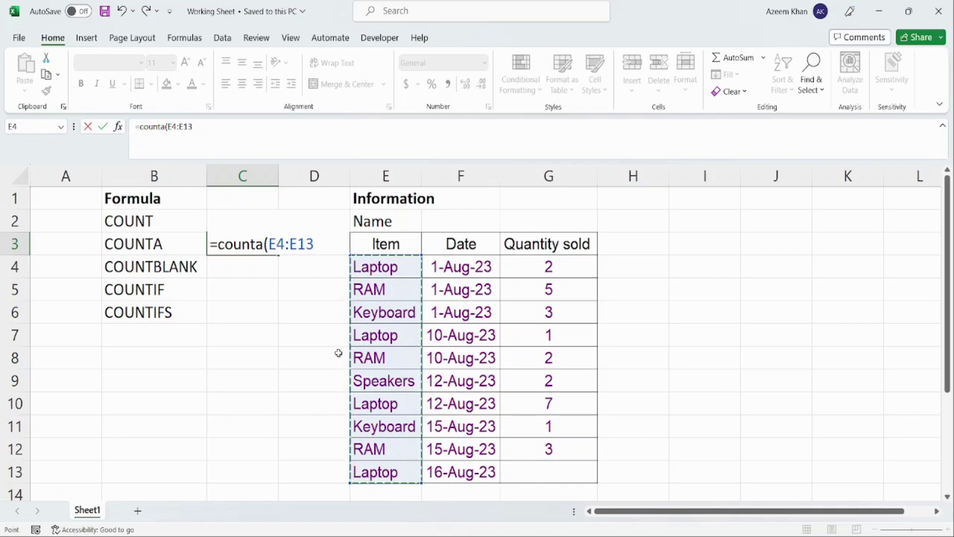
type(")")
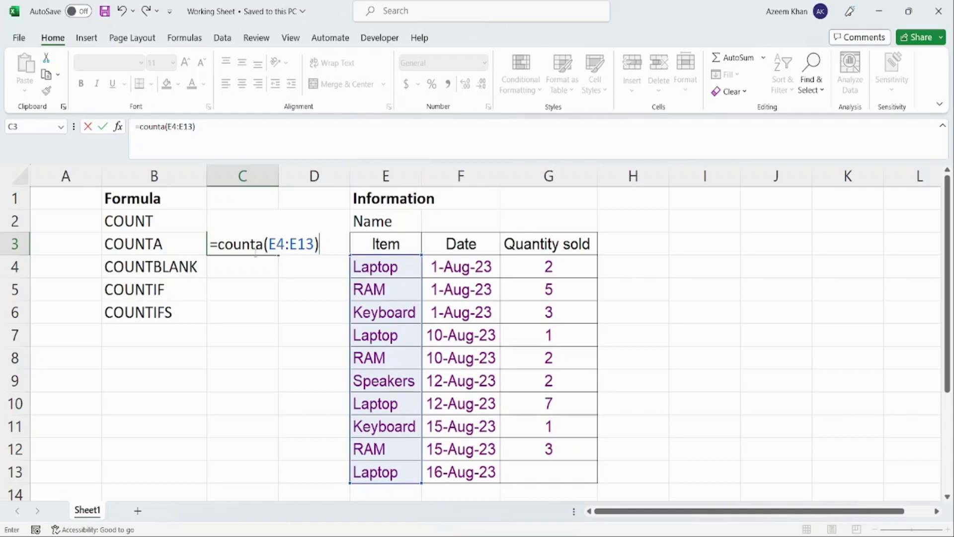
key("Return")
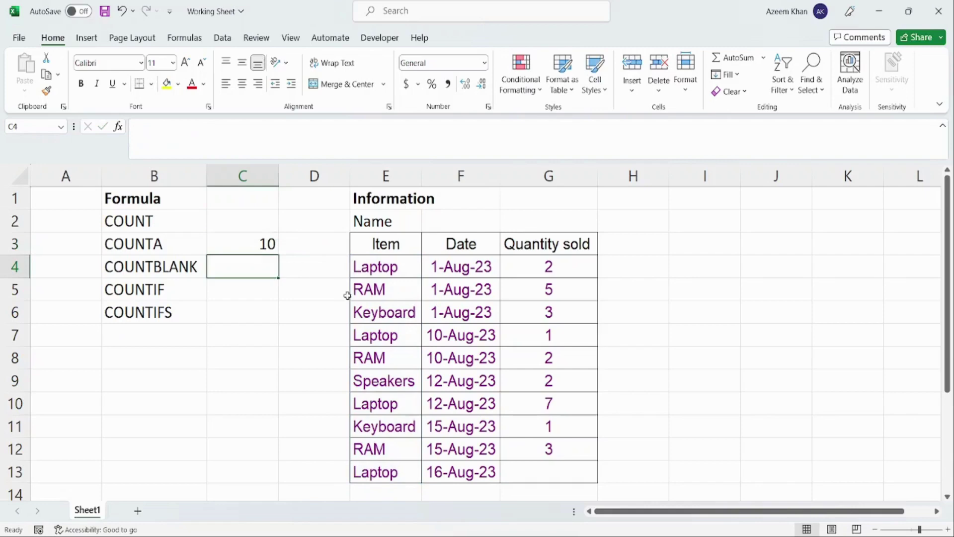
Step: Select the item entries E4:E13 to check their number against the COUNTA result in C3
key("Right")
key("Right")
key("shift+Down")
key("shift+Down")
key("shift+Down")
key("shift+Down")
key("shift+Down")
key("shift+Down")
key("shift+Down")
key("shift+Down")
key("shift+Down")
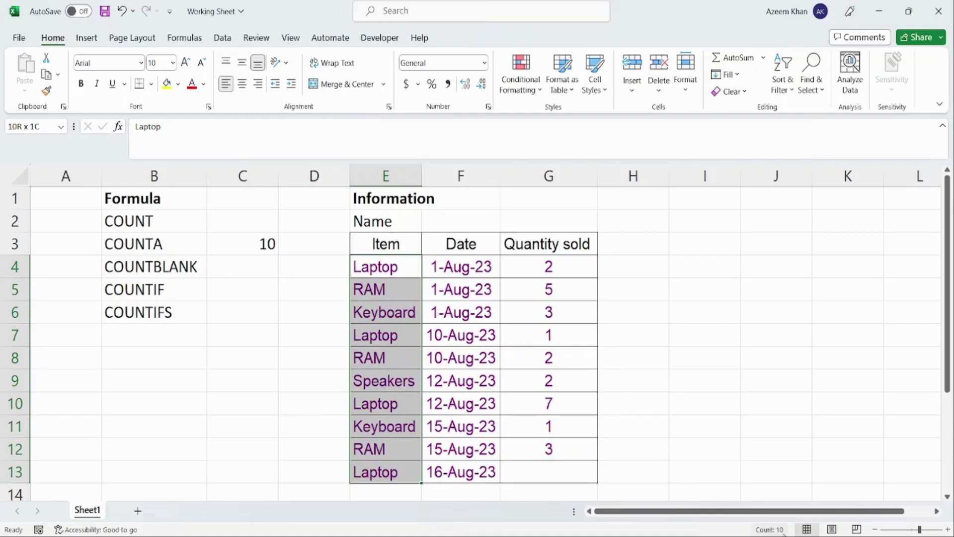
left_click(250, 240)
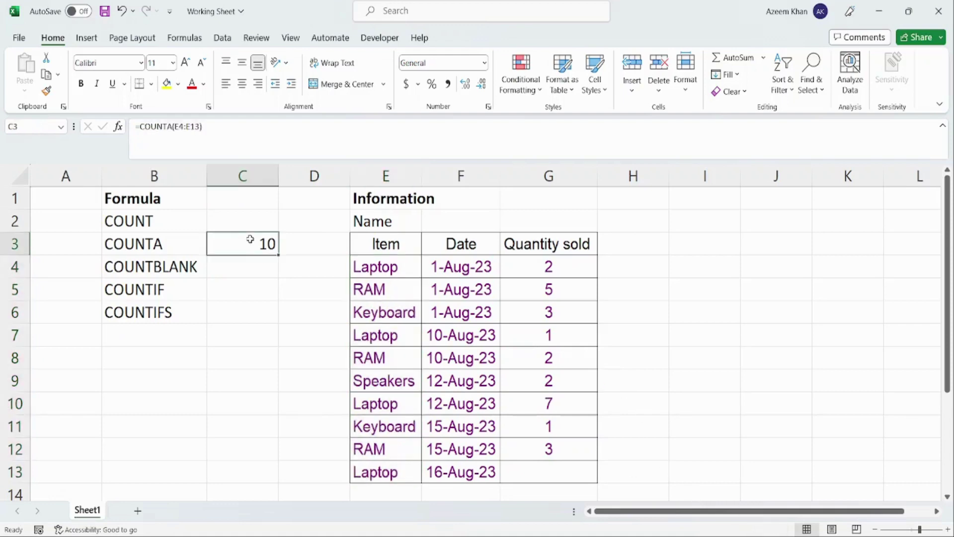
Step: Enter =COUNT(E4:E13) in C2 beside COUNT, using the same item range
key("Up")
type("=")
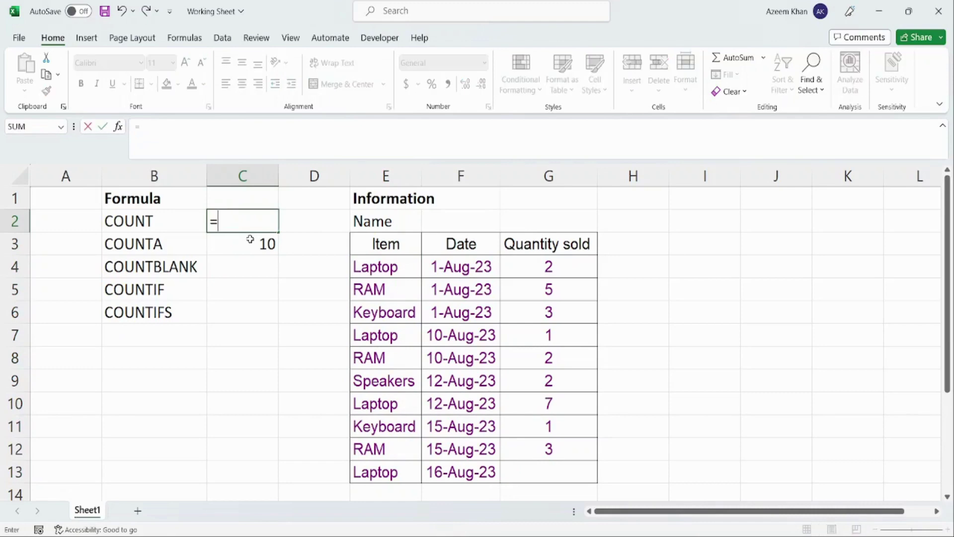
type("count(")
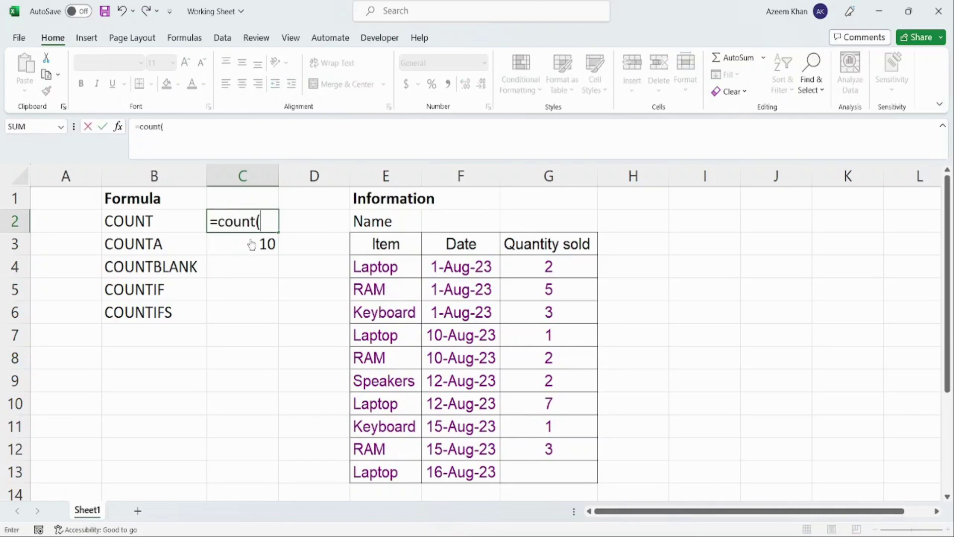
left_click_drag(375, 267, 384, 467)
key("Return")
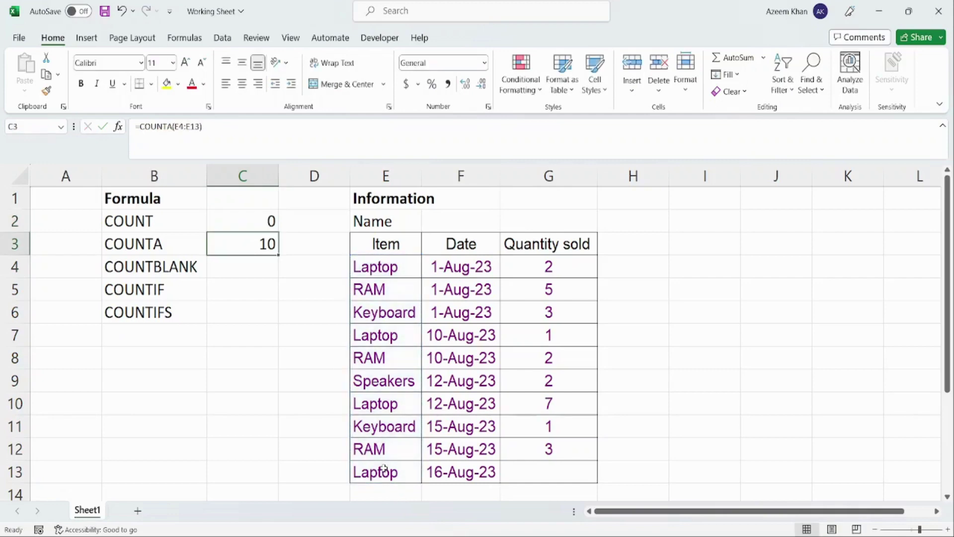
Step: Compare the COUNT and COUNTA labels and results, and inspect which range the COUNT formula in C2 covers
key("Up")
key("Left")
key("Down")
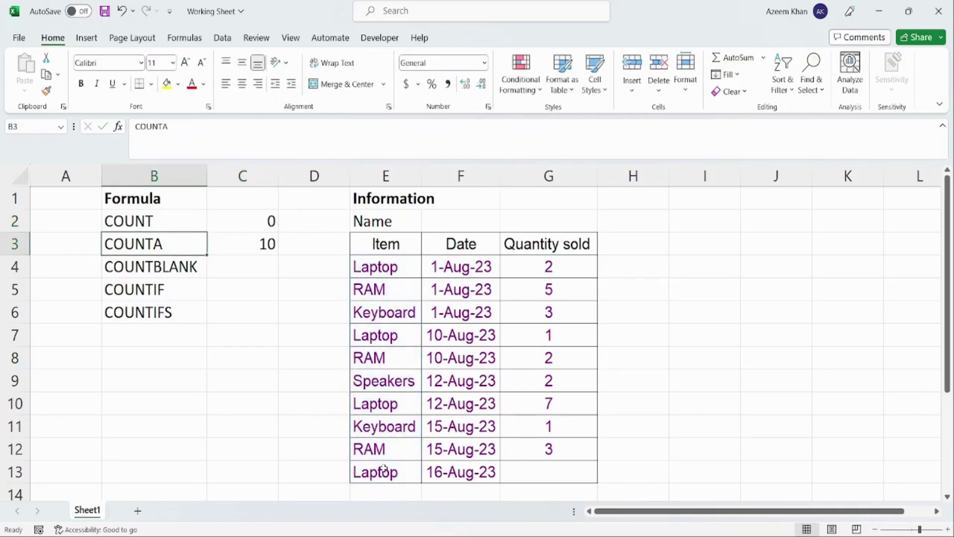
key("Up")
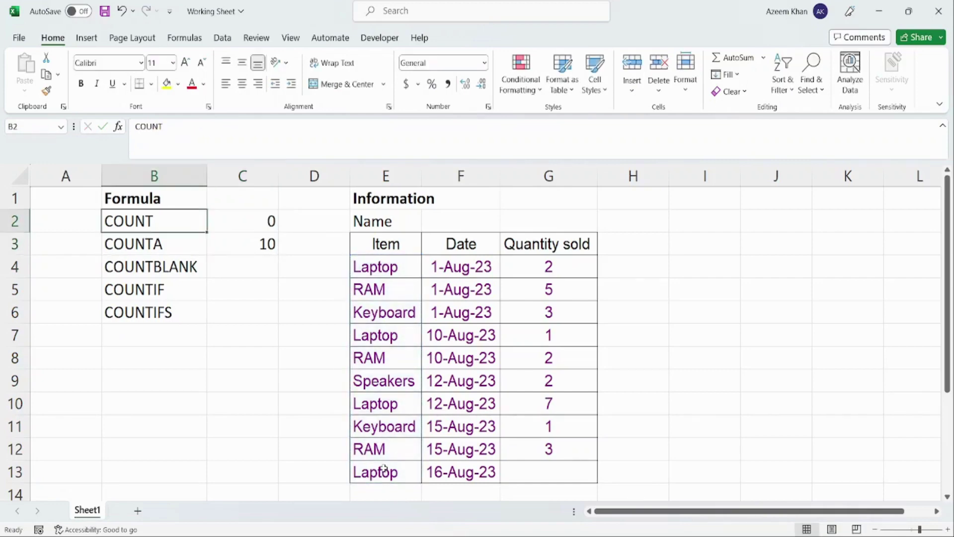
key("Right")
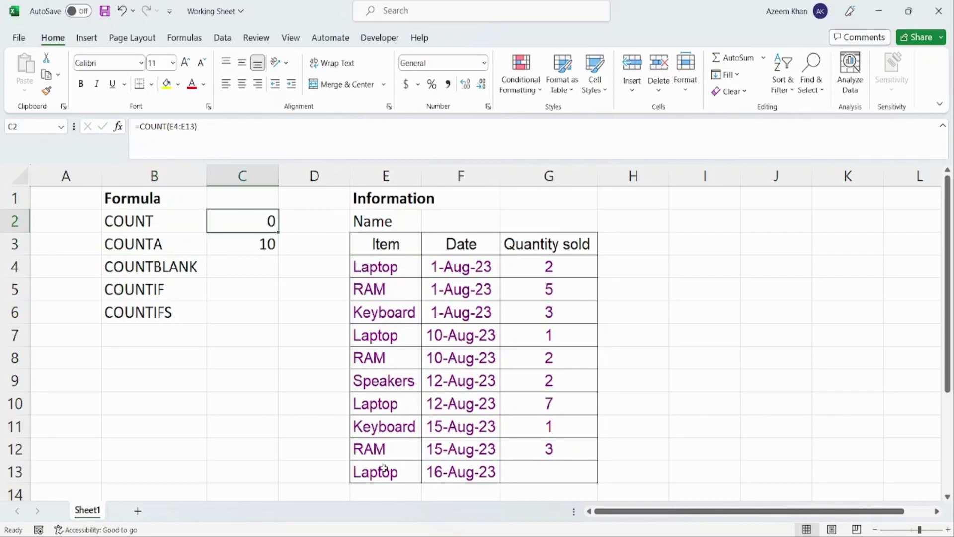
key("Down")
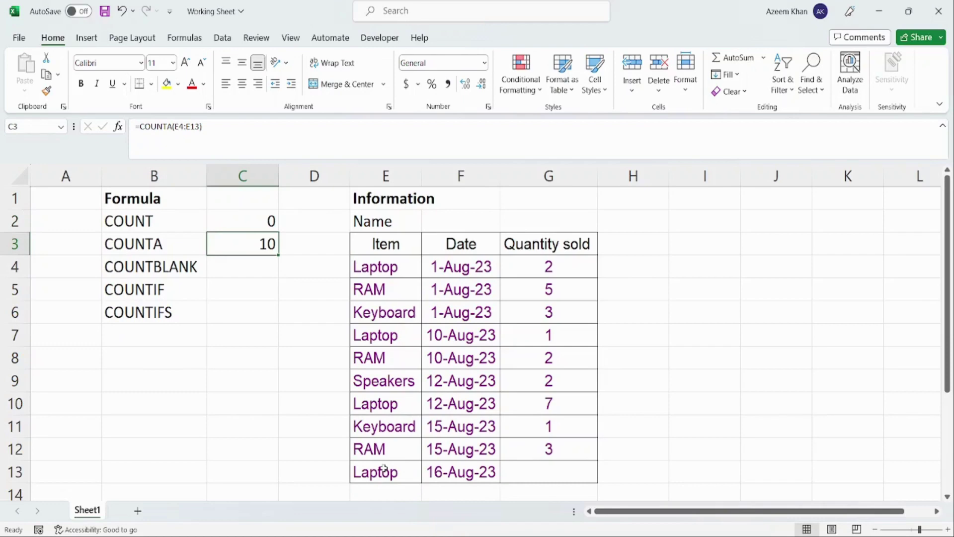
key("Up")
key("F2")
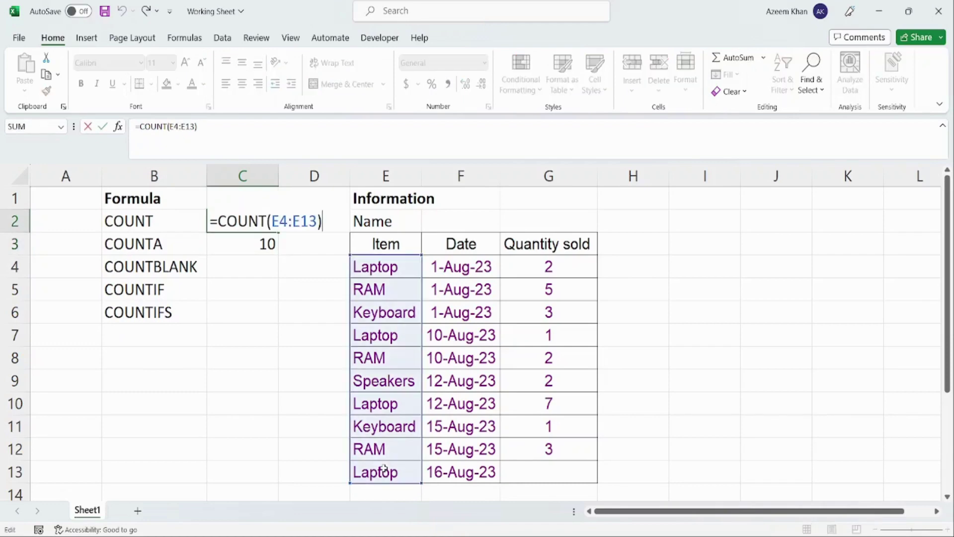
key("Escape")
Step: Replace the first item entry in E4 with the number 1 to test the COUNT formula
key("Down")
key("Down")
key("Right")
key("Right")
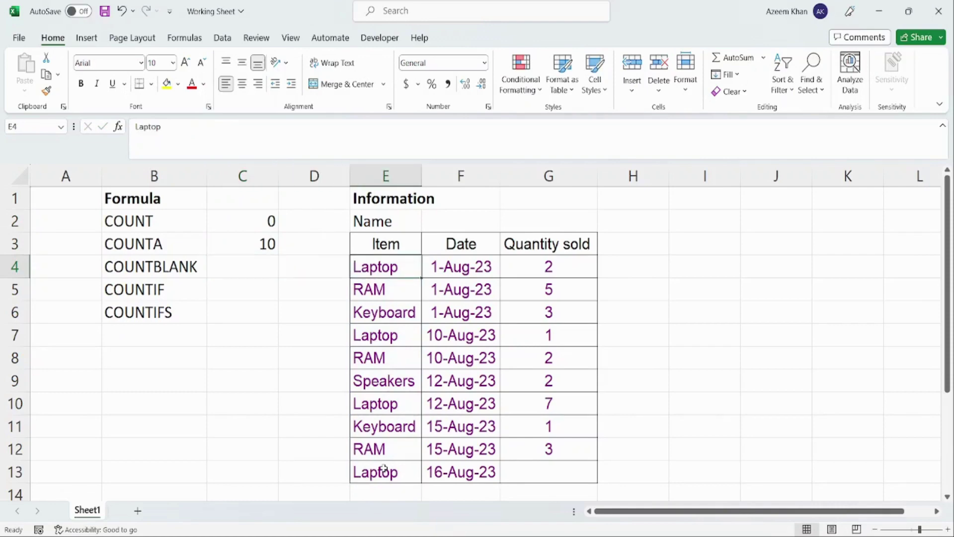
type("1")
key("Return")
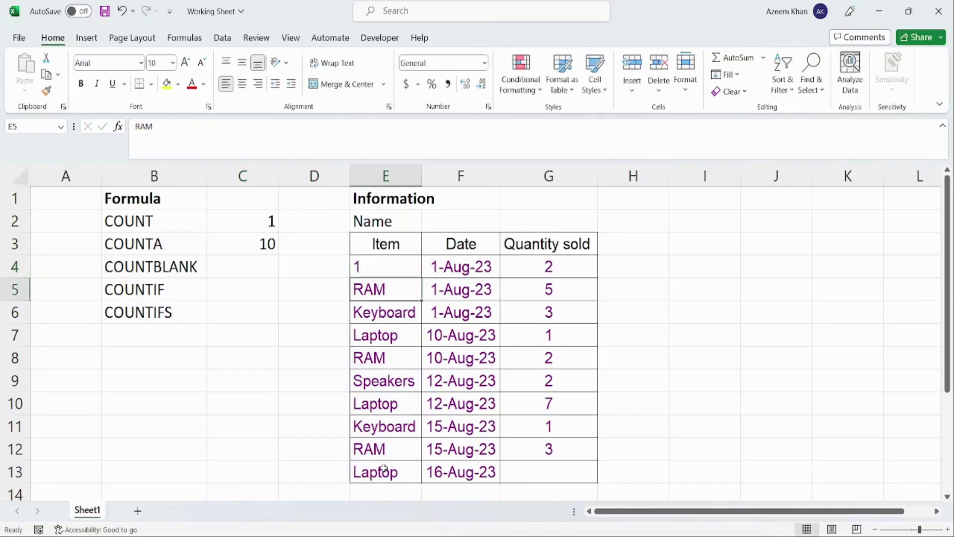
Step: Check the COUNT result in C2 with a number among the item entries
key("Up")
key("Left")
key("Left")
key("Left")
key("Up")
key("Up")
key("Right")
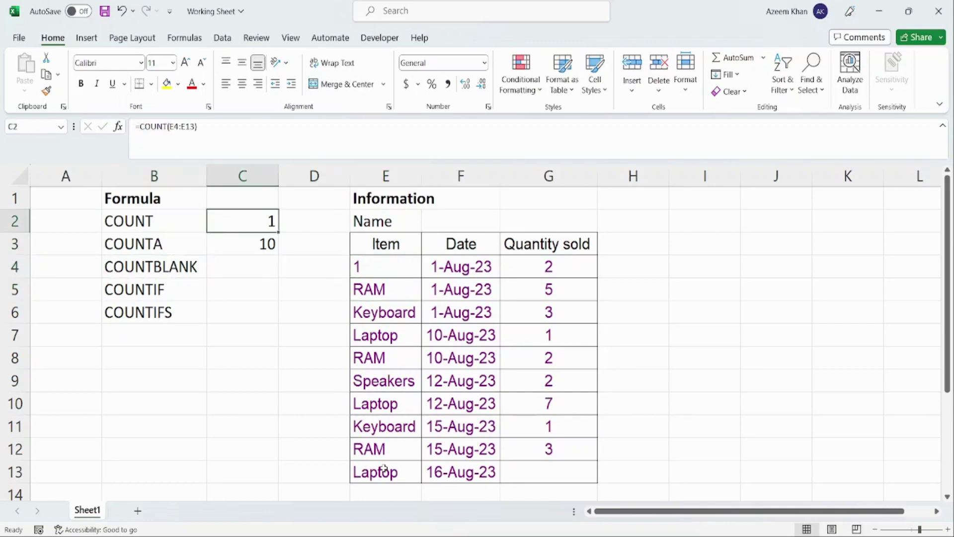
Step: Go through the Item column from E4 to E13 and back up to examine which entries are text or numbers
key("Right")
key("Down")
key("Down")
key("Right")
key("Down")
key("Down")
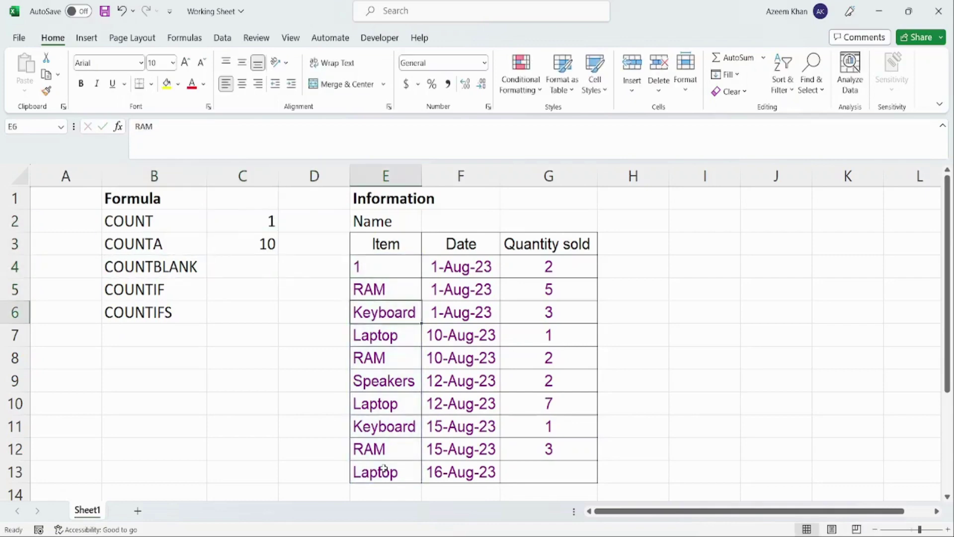
key("Down")
key("Up")
key("Up")
key("Down")
key("Down")
key("Down")
key("Down")
key("Down")
key("Down")
key("Down")
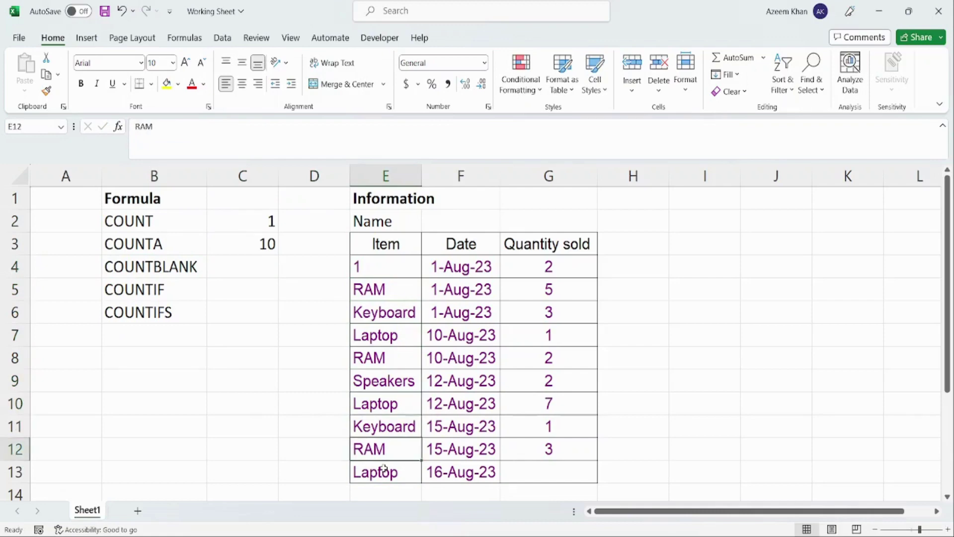
key("Down")
key("Down")
key("Up")
key("Up")
key("Up")
key("Up")
key("Up")
key("Up")
key("Up")
key("Up")
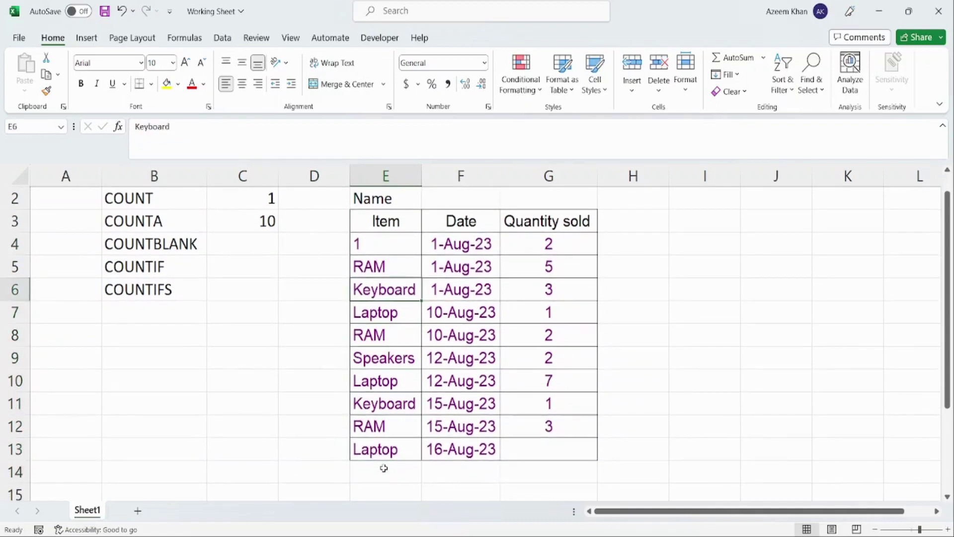
key("Up")
key("Up")
key("Up")
key("Up")
key("Up")
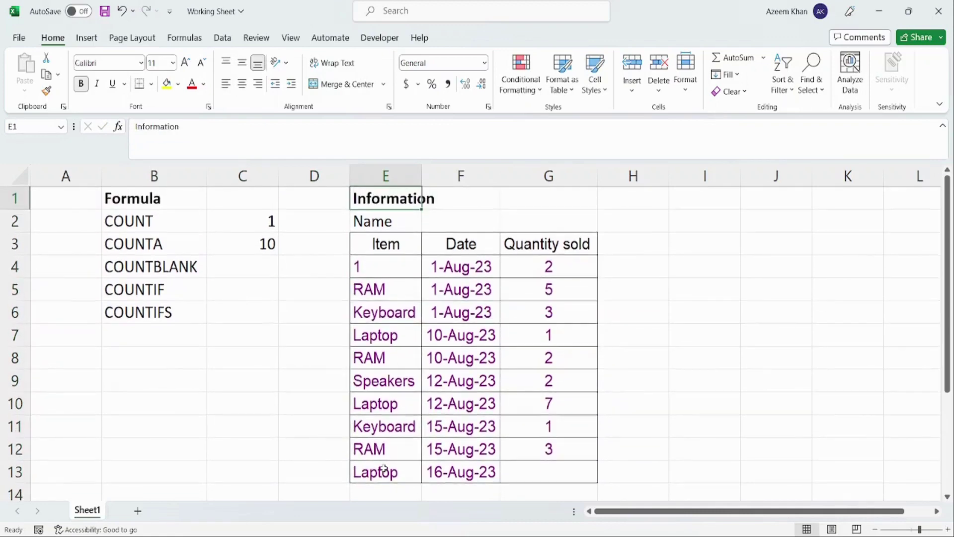
Step: Undo the number entry in E4 and go back to the result cells in column C
key("ctrl+z")
key("Down")
key("Left")
key("Left")
key("Up")
key("Up")
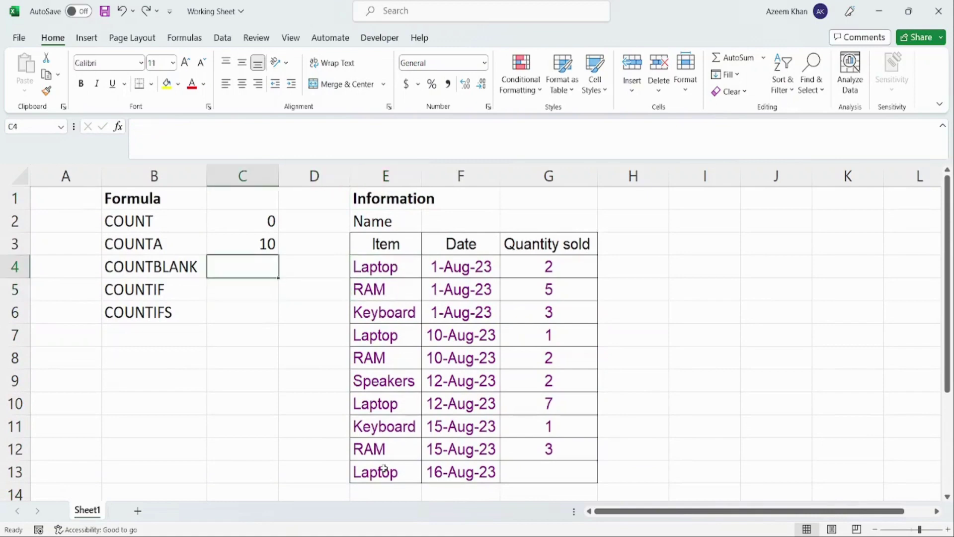
Step: Change the range of the COUNT formula in C2 to the Quantity sold cells G4:G13
key("Left")
key("Right")
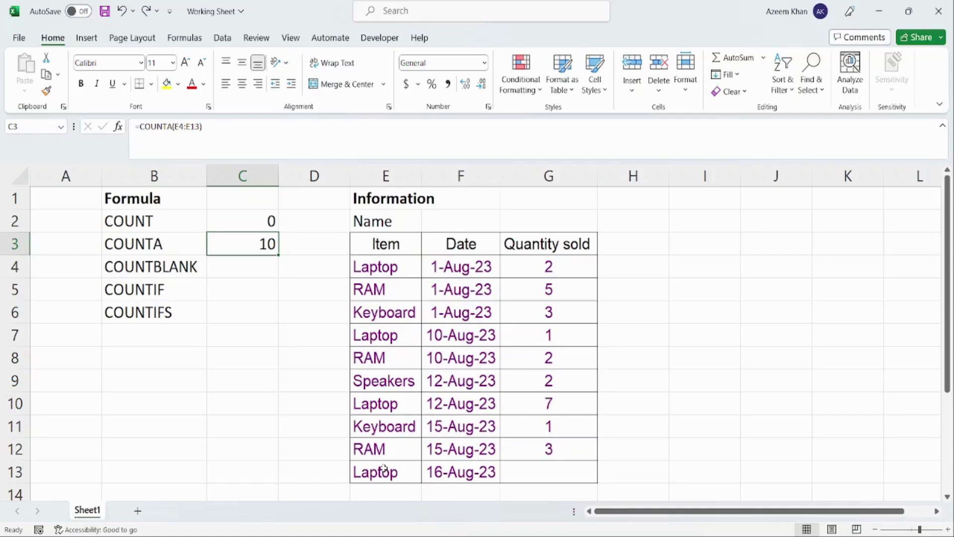
key("Up")
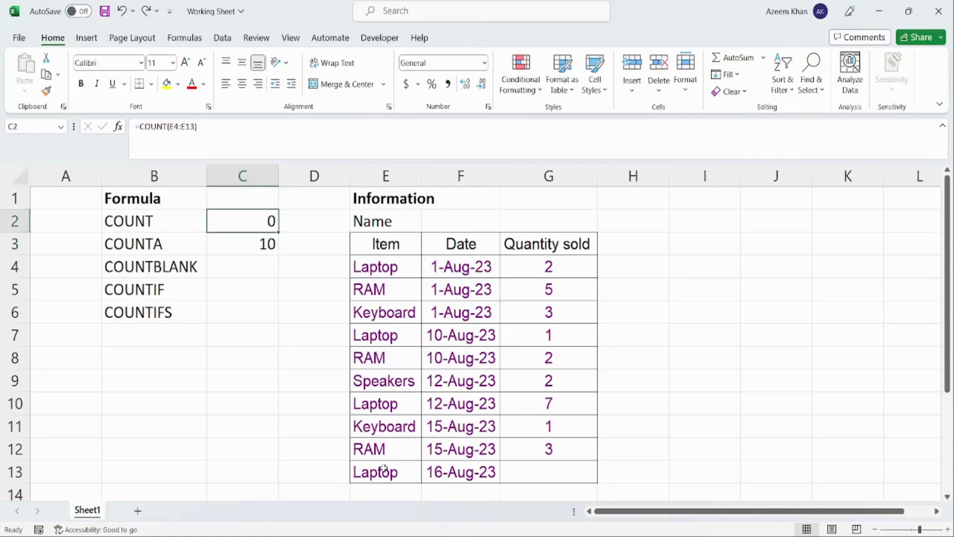
key("F2")
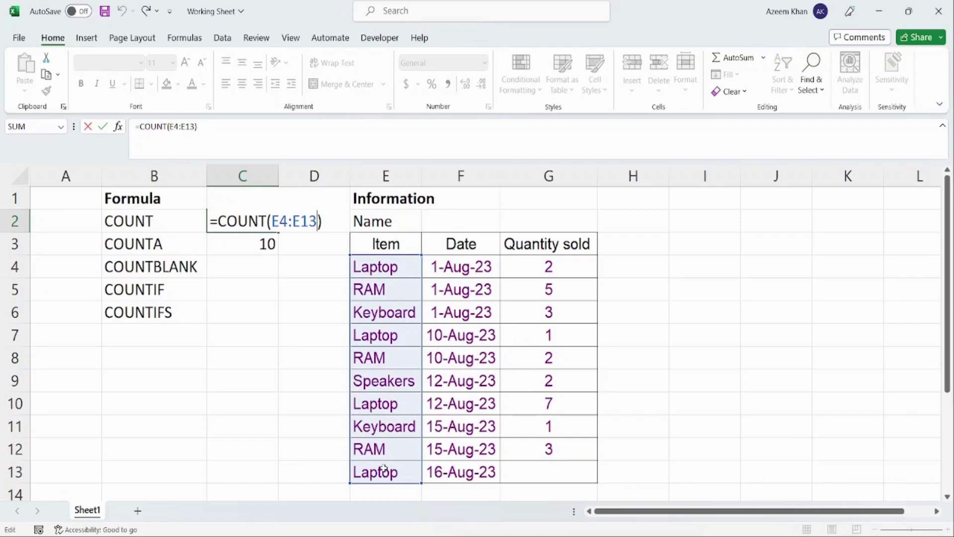
key("BackSpace")
key("BackSpace")
key("BackSpace")
key("BackSpace")
key("BackSpace")
key("BackSpace")
key("BackSpace")
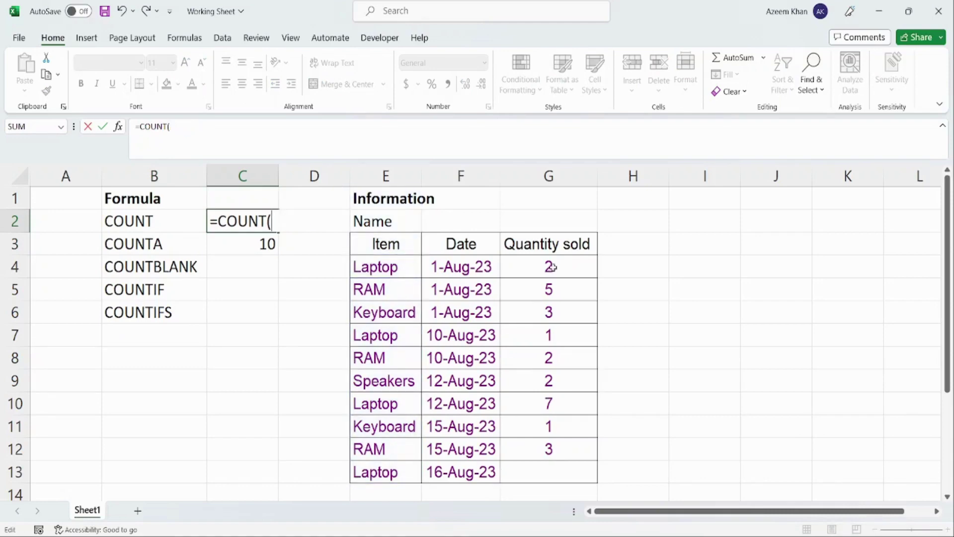
left_click_drag(550, 265, 550, 467)
key("Return")
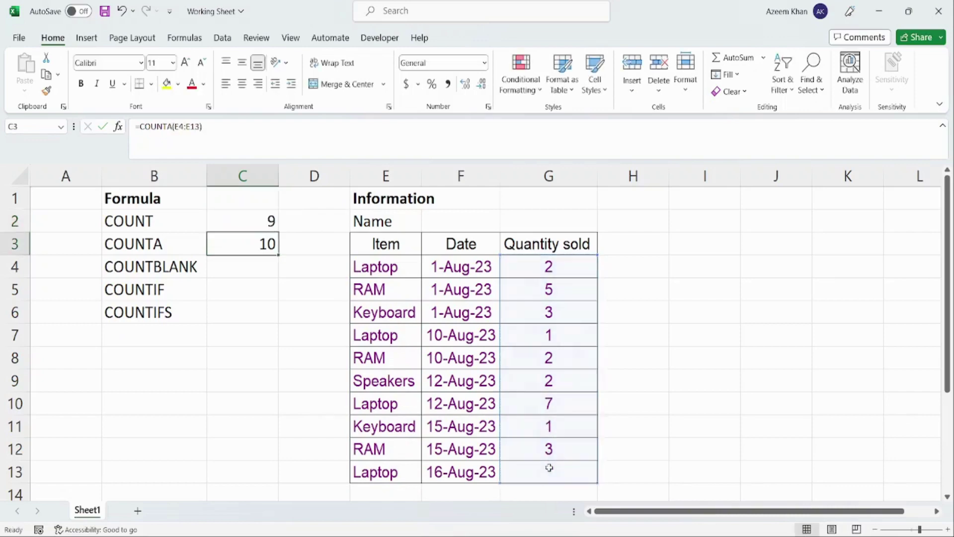
Step: Select the Quantity sold cells G4:G13 to check how many are filled against the COUNT result in C2
key("Up")
key("Up")
key("Right")
key("Right")
key("Down")
key("Down")
key("Down")
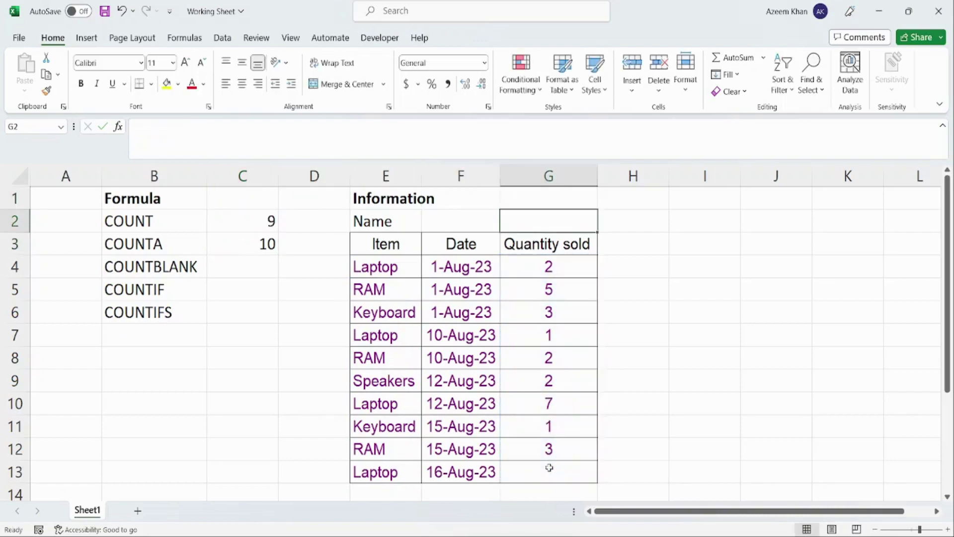
key("shift+Down")
key("shift+Down")
key("shift+Down")
key("shift+Down")
key("shift+Down")
key("shift+Down")
key("shift+Down")
key("shift+Down")
key("shift+Down")
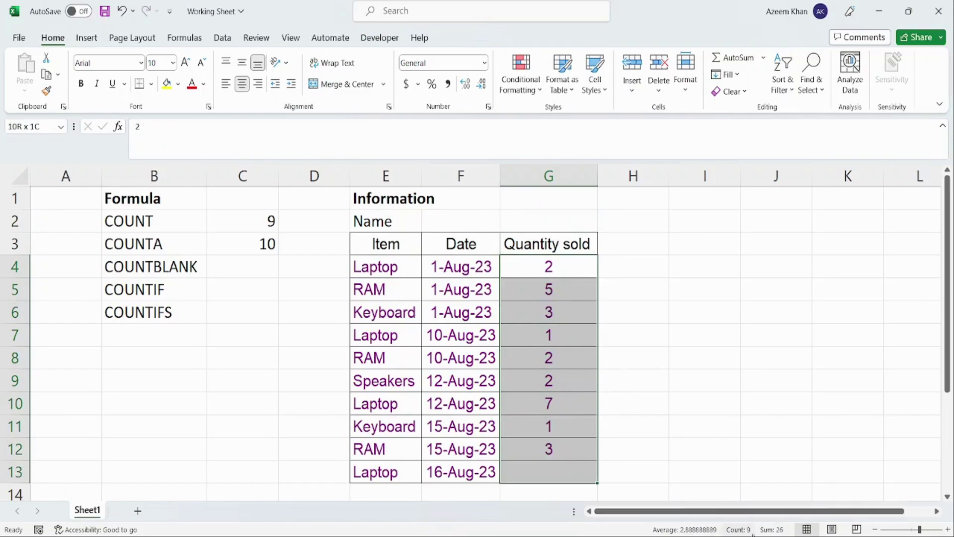
left_click(271, 222)
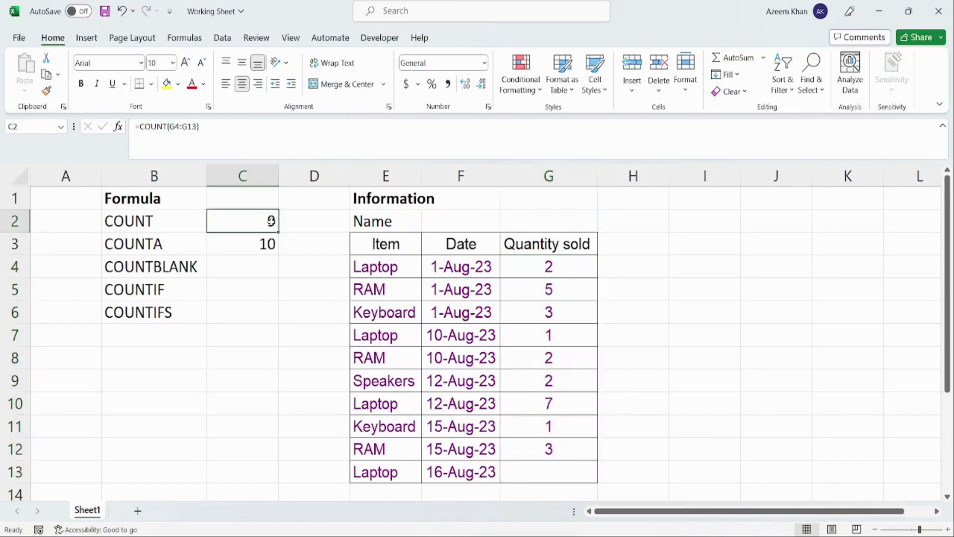
Step: Inspect the range used by the COUNTA formula in C3 without changing it
key("Down")
key("F2")
key("Escape")
Step: Look over the text entries under the Item heading down to Speakers in E9, and return to the first row
key("Right")
key("Right")
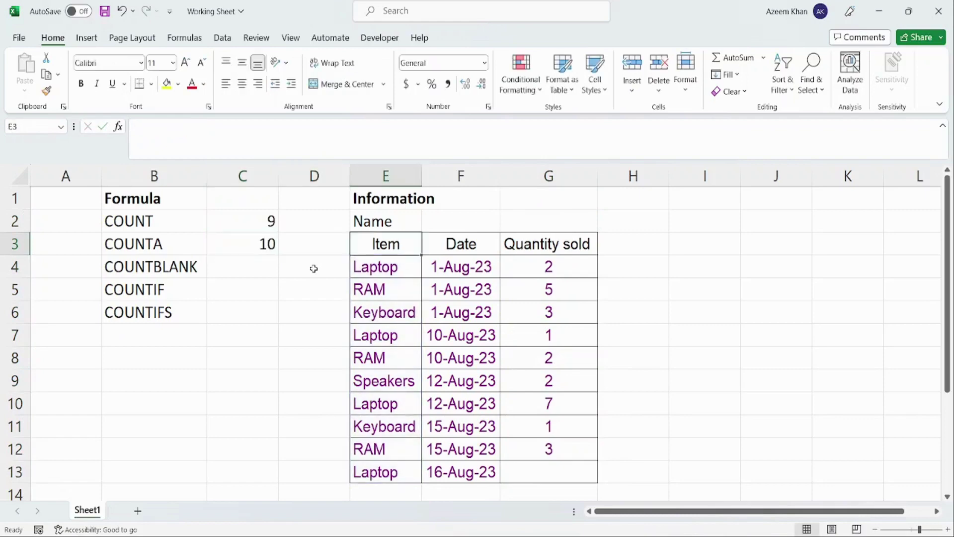
key("Down")
key("Down")
key("Down")
key("Down")
key("Down")
key("Down")
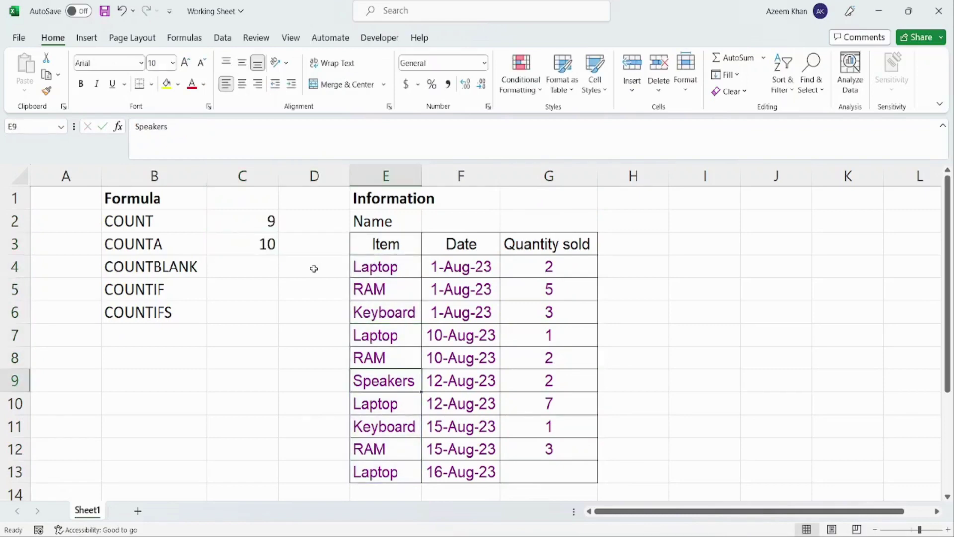
key("Up")
key("Up")
key("Up")
key("Up")
key("Up")
key("Up")
key("Up")
key("Up")
key("Left")
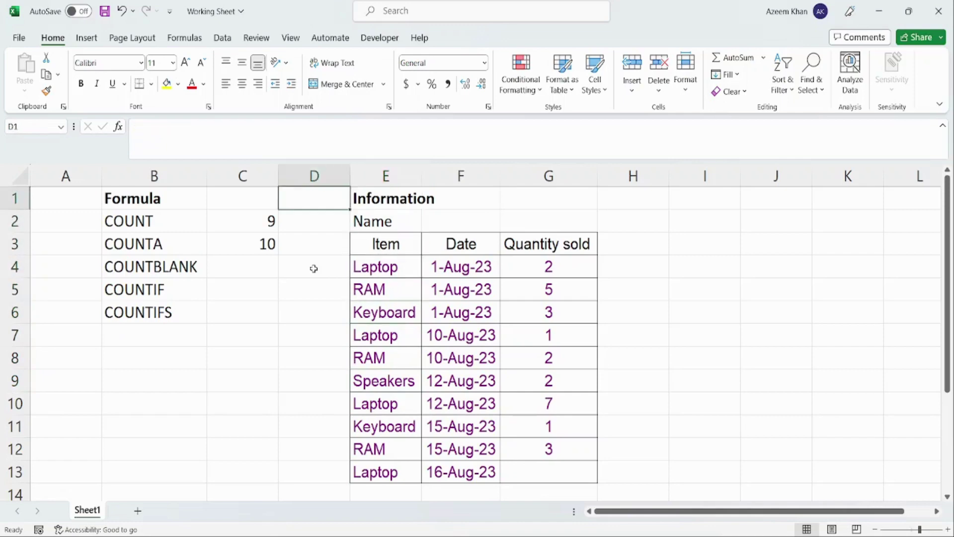
Step: Enter a COUNTBLANK formula in C4 over the Quantity sold cells G4:G13
key("Left")
key("Down")
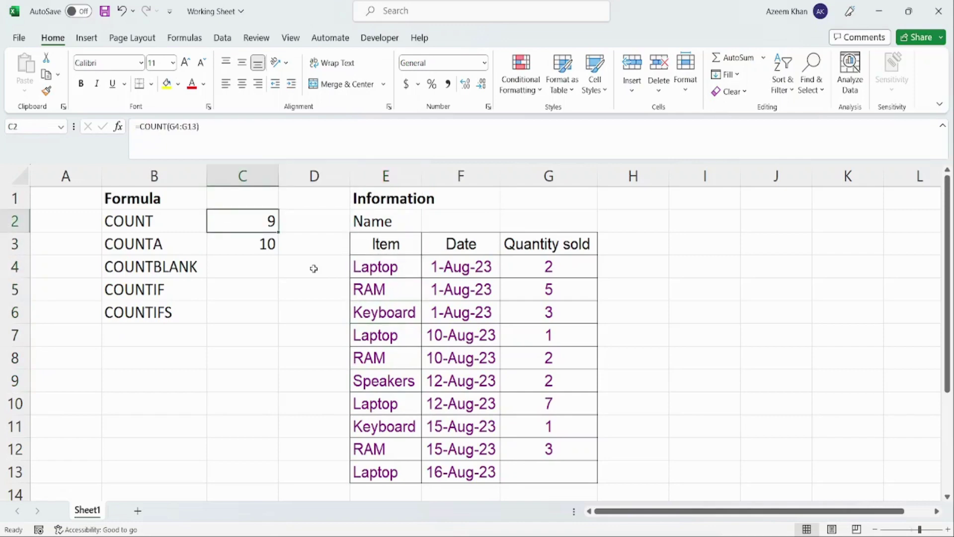
key("Down")
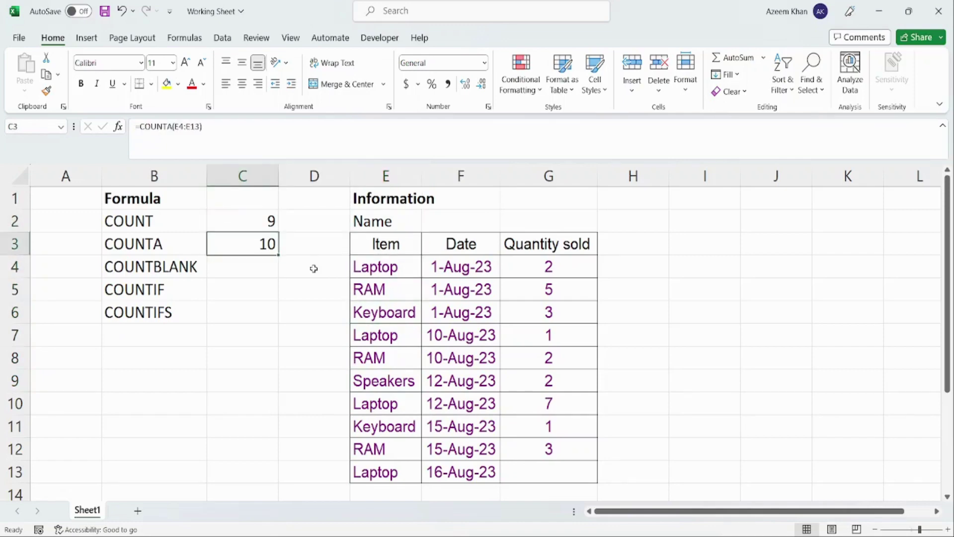
key("Down")
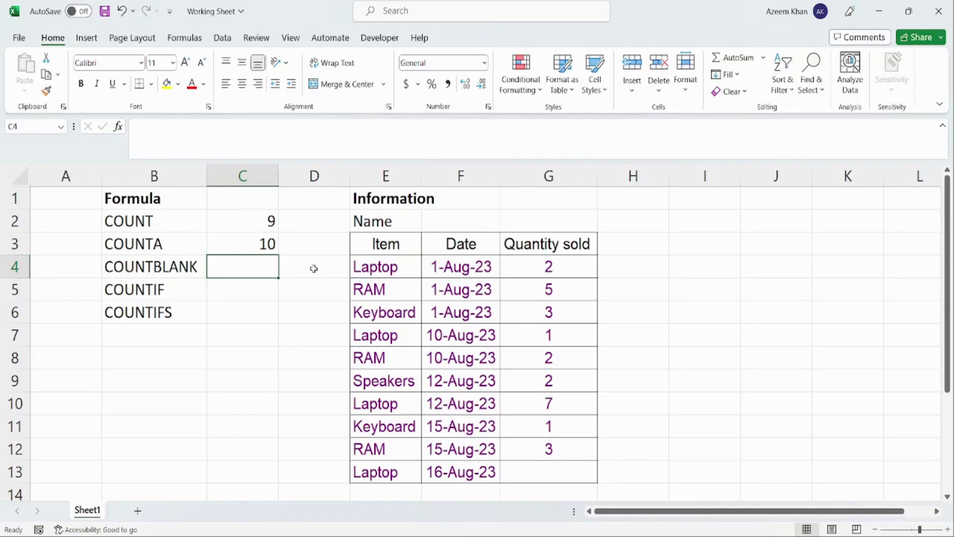
type("=count")
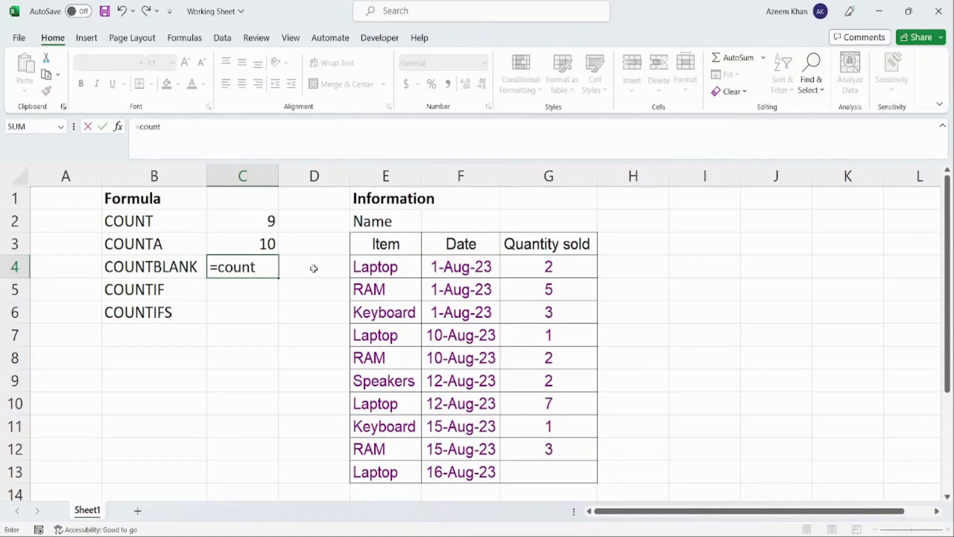
type("blacnk")
key("BackSpace")
key("BackSpace")
type("nk(")
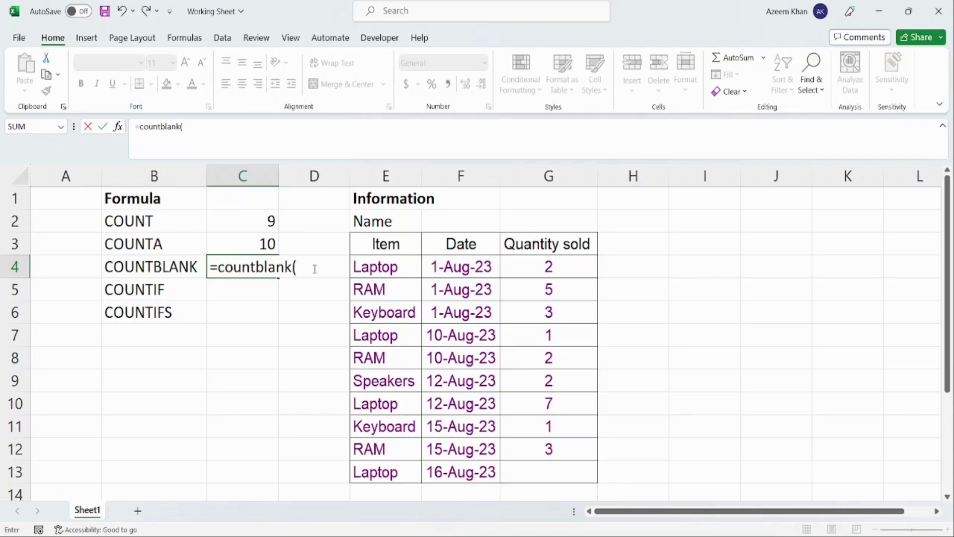
left_click_drag(547, 267, 544, 468)
key("Return")
key("Up")
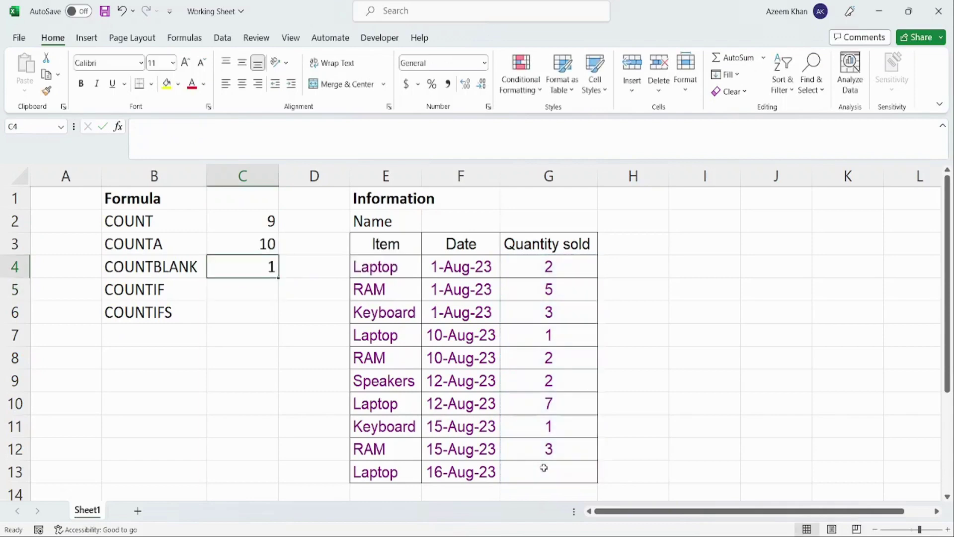
Step: Look down the Quantity sold column to the last row, G13, to check the COUNTBLANK result
key("Down")
key("Down")
key("Down")
key("Down")
key("Down")
key("Right")
key("Right")
key("Right")
key("Right")
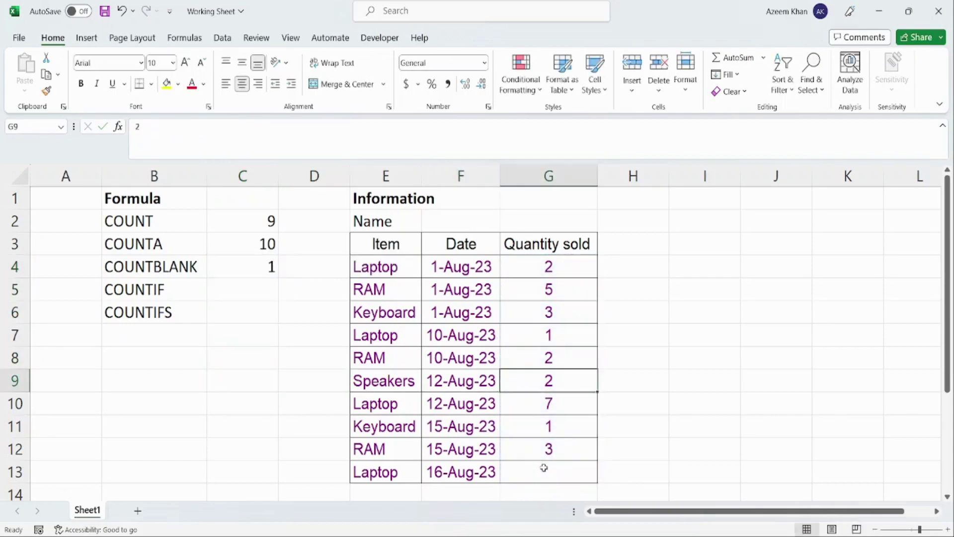
key("Down")
key("Down")
key("Down")
key("Down")
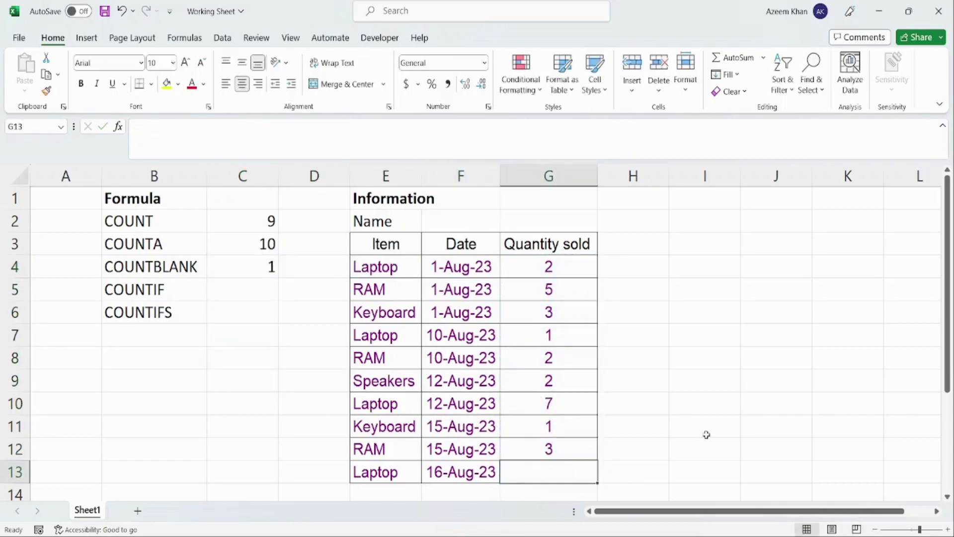
Step: Try clearing the quantity in G8 to test COUNTBLANK, undo the deletion and return to G13
key("Up")
key("Up")
key("Up")
key("Up")
key("Up")
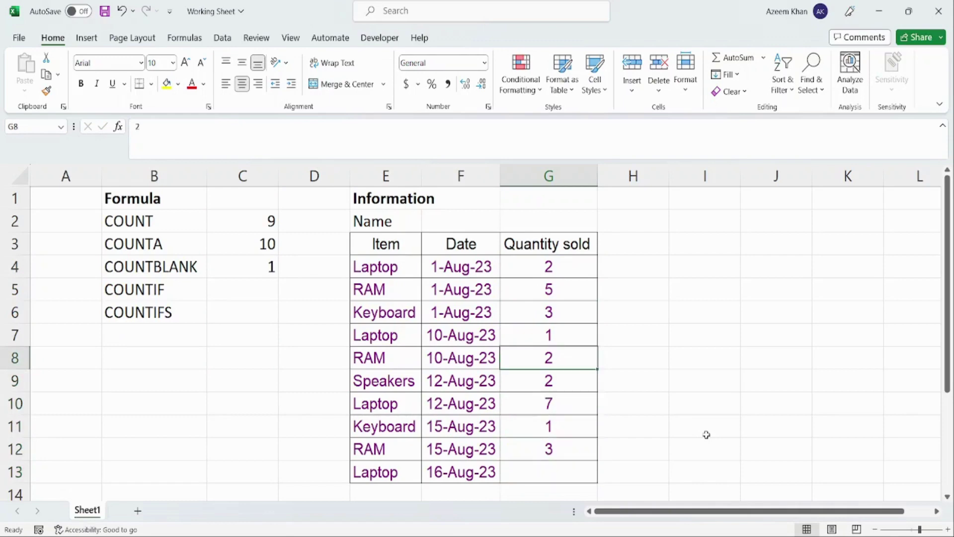
key("Delete")
key("ctrl+z")
key("Down")
key("Down")
key("Down")
key("Down")
key("Down")
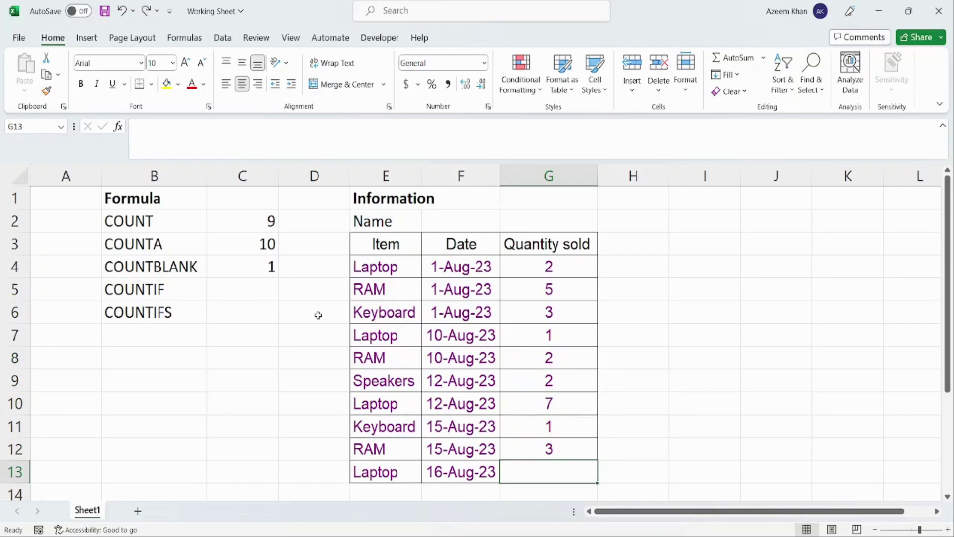
Step: Compare the COUNTIF and COUNTIFS labels in B5 and B6, and return to C5
left_click(255, 280)
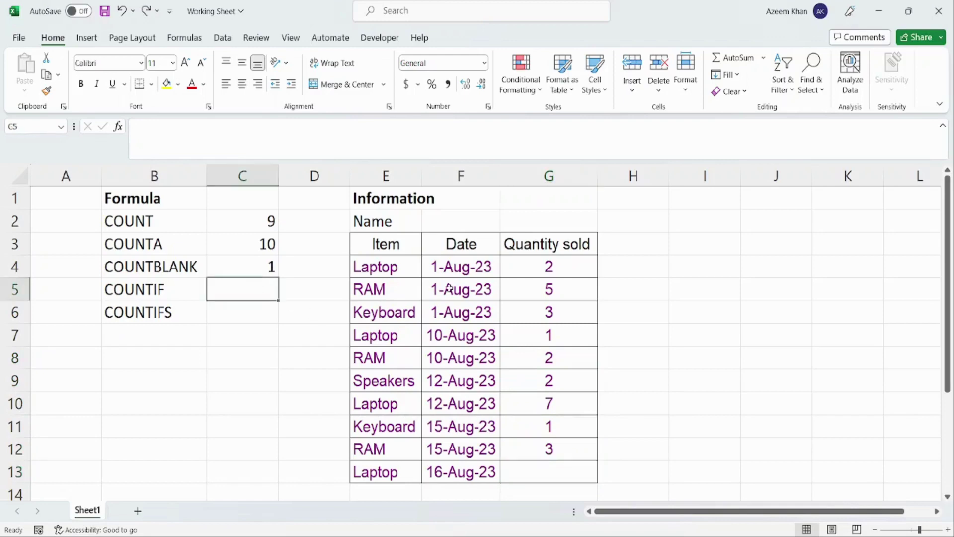
key("Left")
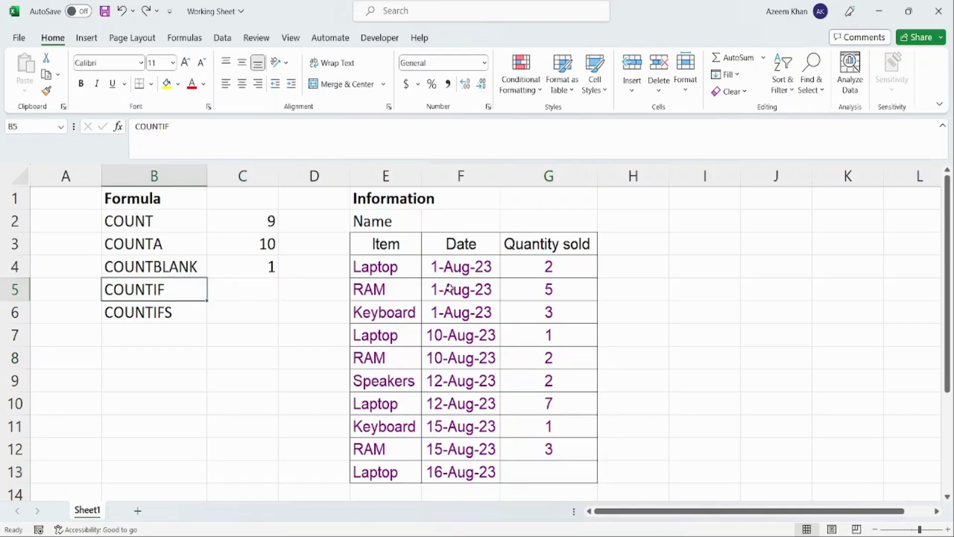
key("Right")
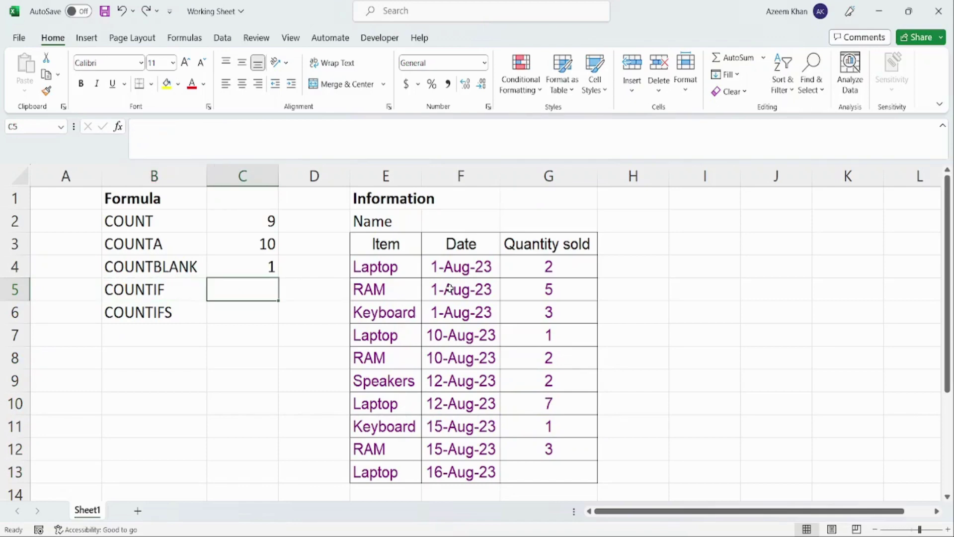
key("Left")
key("Right")
key("Down")
key("Left")
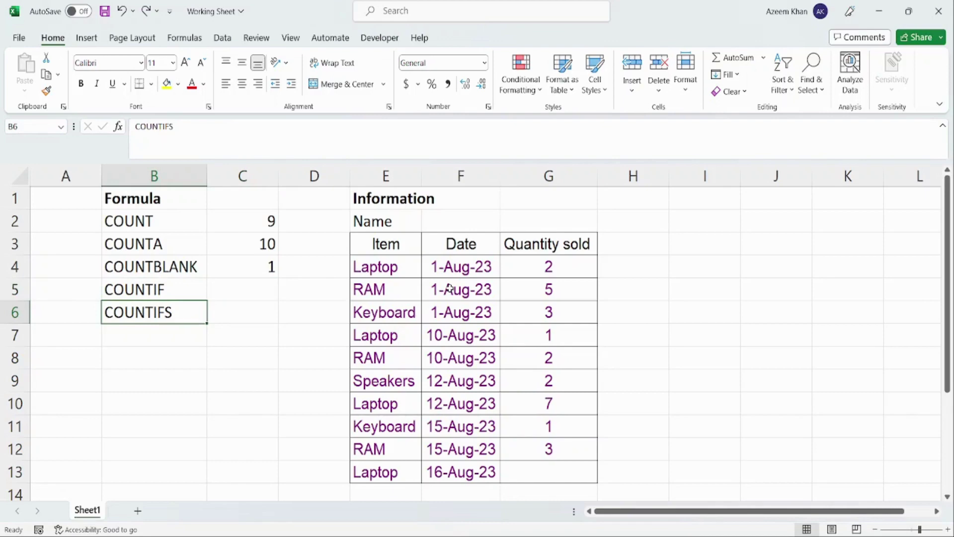
key("Up")
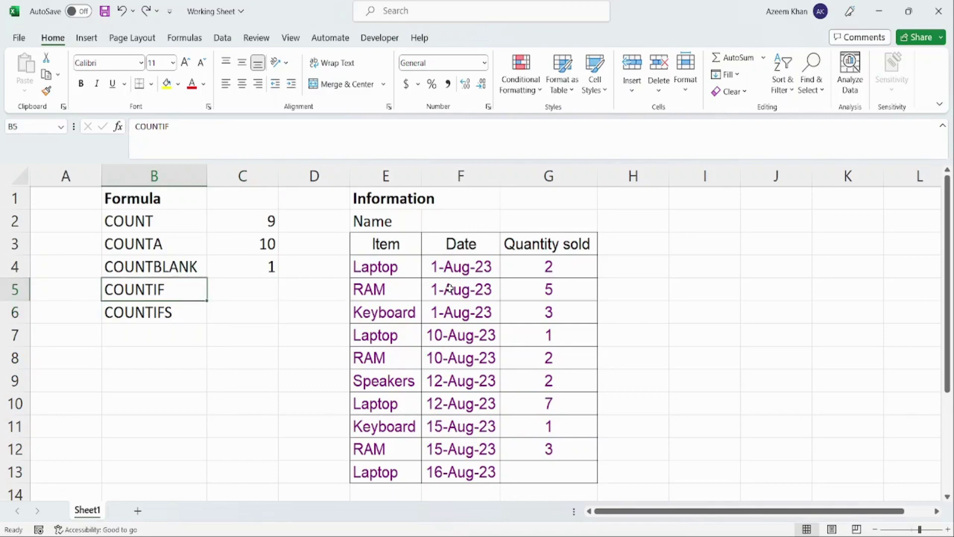
key("Right")
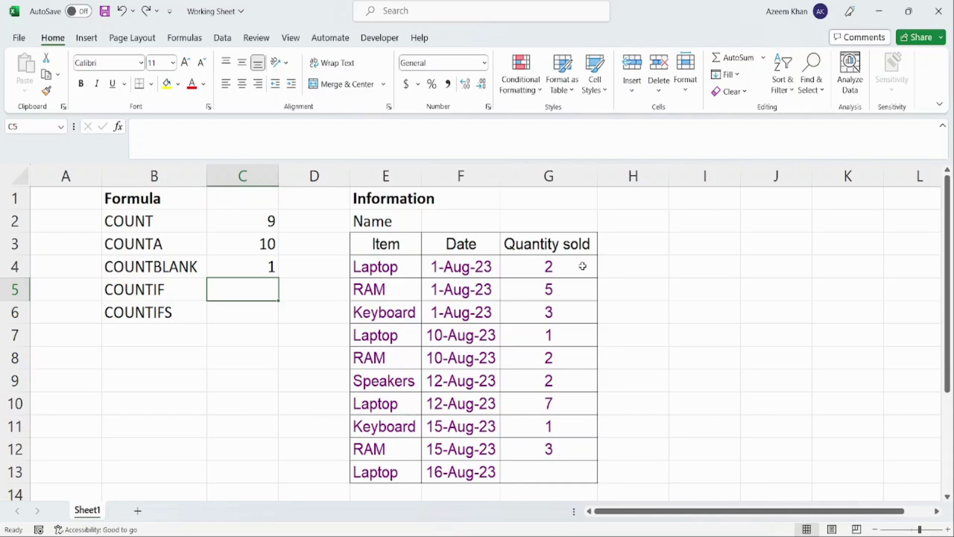
Step: Highlight the first Laptop row's Quantity sold cell, G4, with a yellow fill
left_click(397, 265)
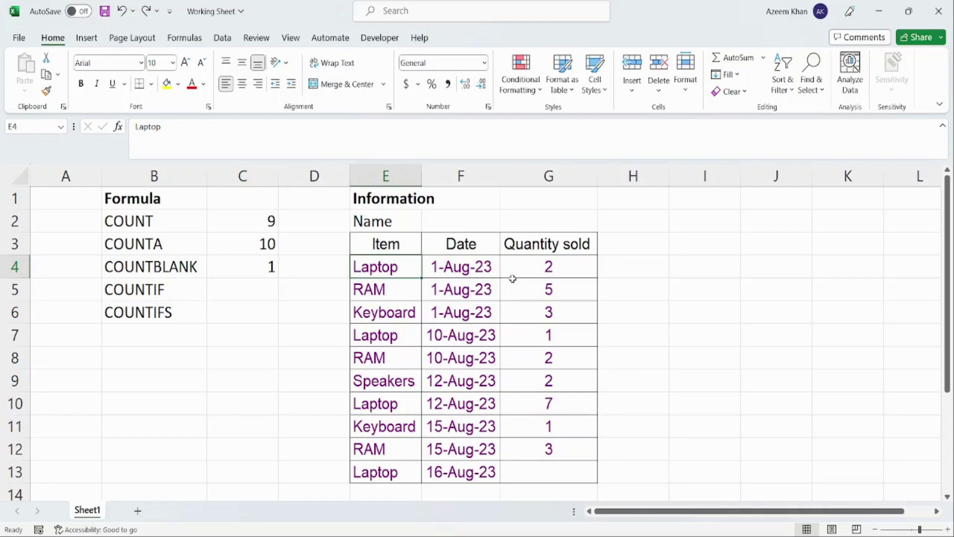
left_click(537, 269)
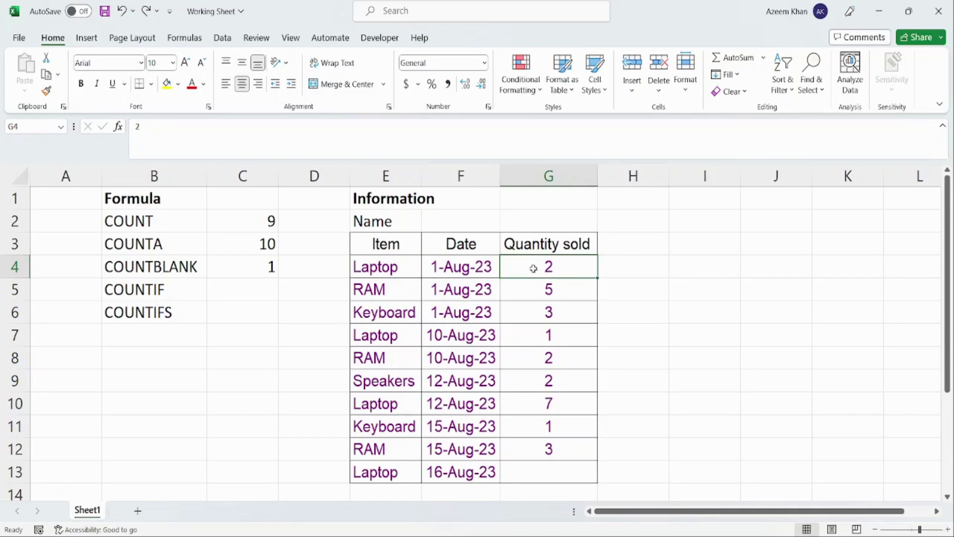
left_click(167, 84)
Step: Highlight the 12-Aug-23 Laptop row's Quantity sold cell, G10, with a yellow fill
key("Down")
key("Down")
key("Left")
key("Down")
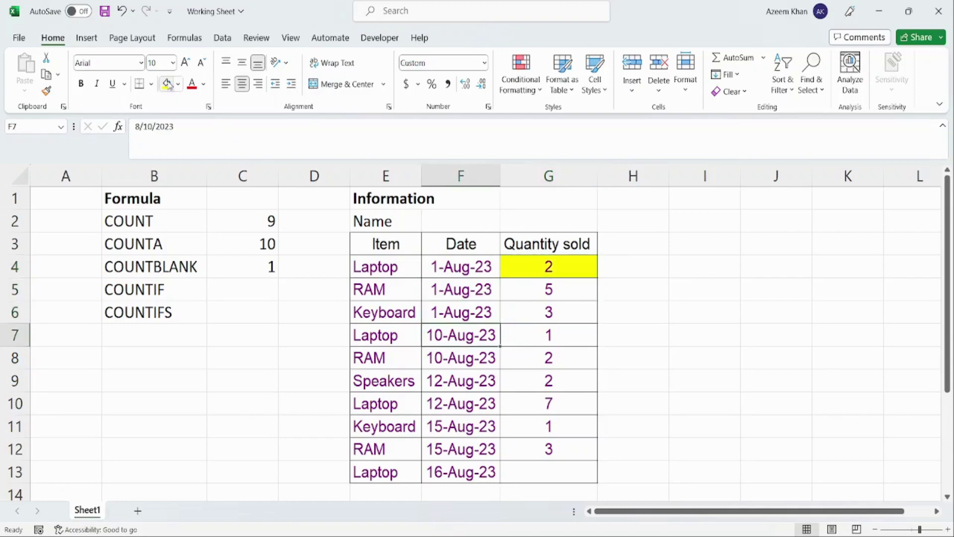
key("Left")
key("Right")
key("Right")
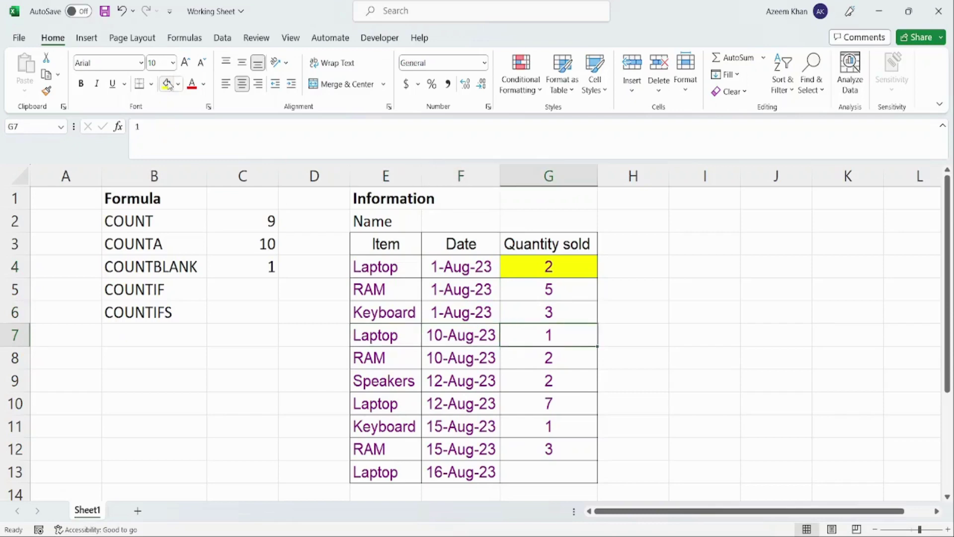
key("Down")
key("Down")
key("Down")
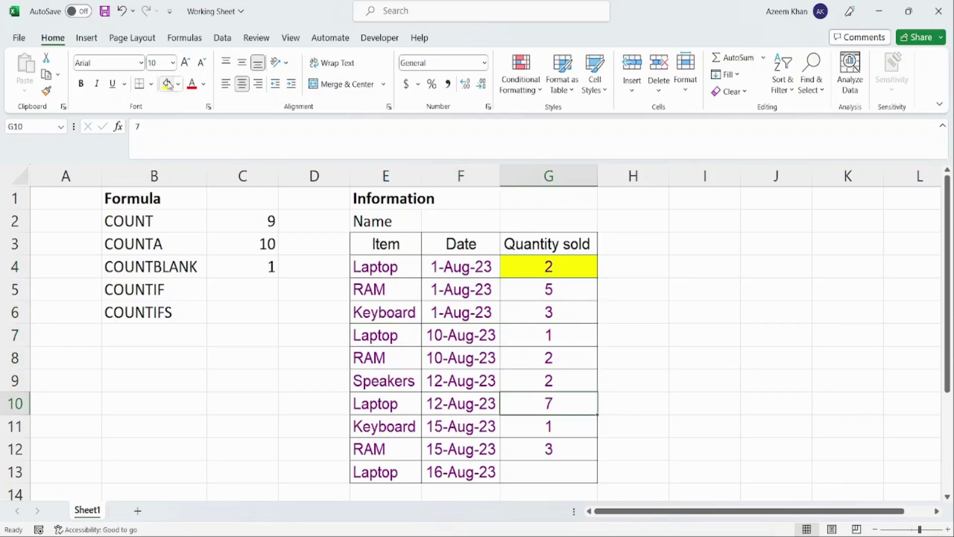
left_click(167, 83)
Step: Review the highlighted quantities in G4 and G10 against the Item and Date columns
key("Down")
key("Down")
key("Down")
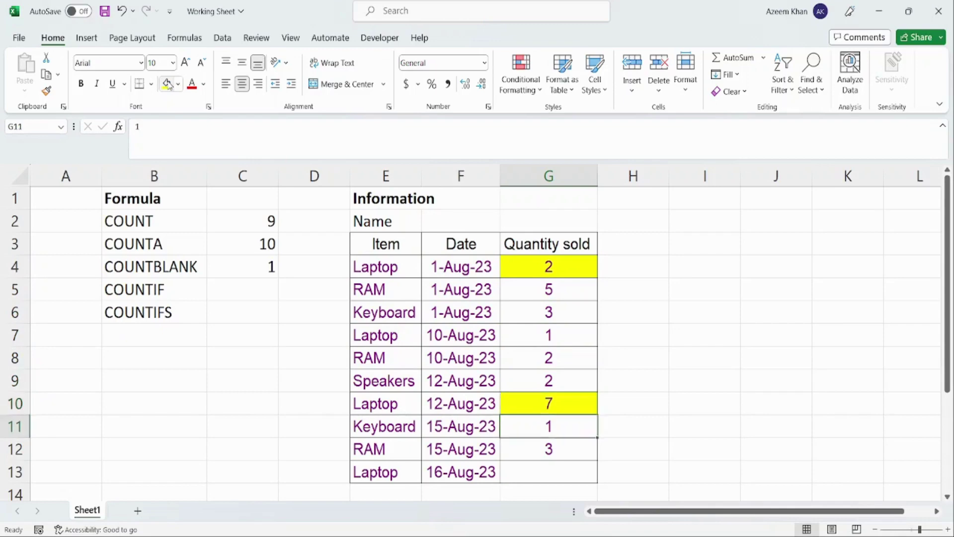
key("Up")
key("Up")
key("Up")
key("Up")
key("Up")
key("Up")
key("Up")
key("Up")
key("Up")
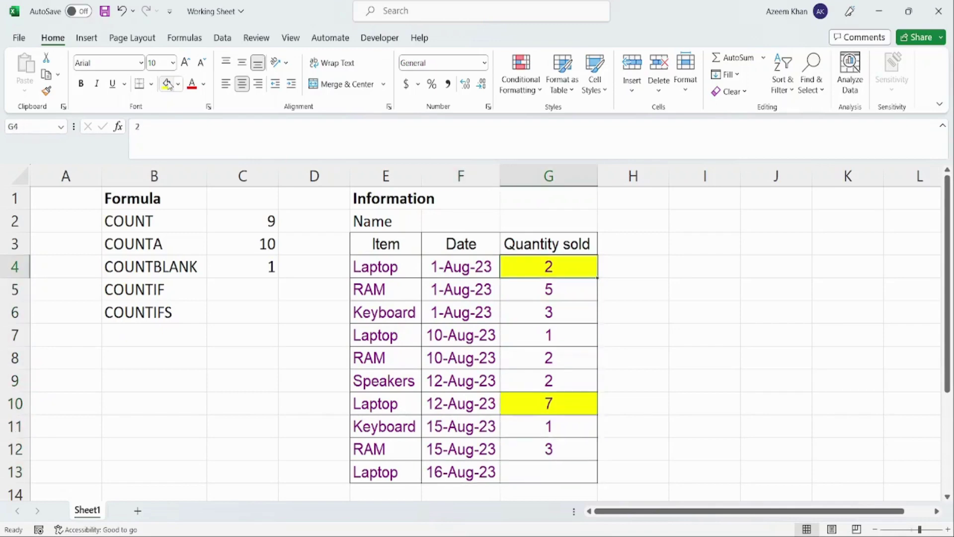
key("Left")
key("Left")
key("Left")
key("Left")
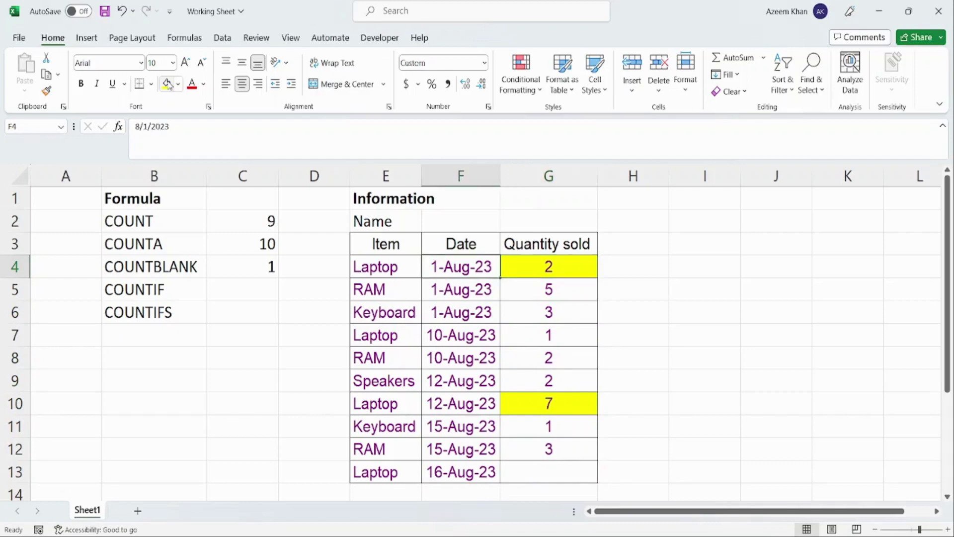
key("Right")
key("Right")
key("Down")
key("Down")
key("Down")
key("Down")
key("Down")
key("Down")
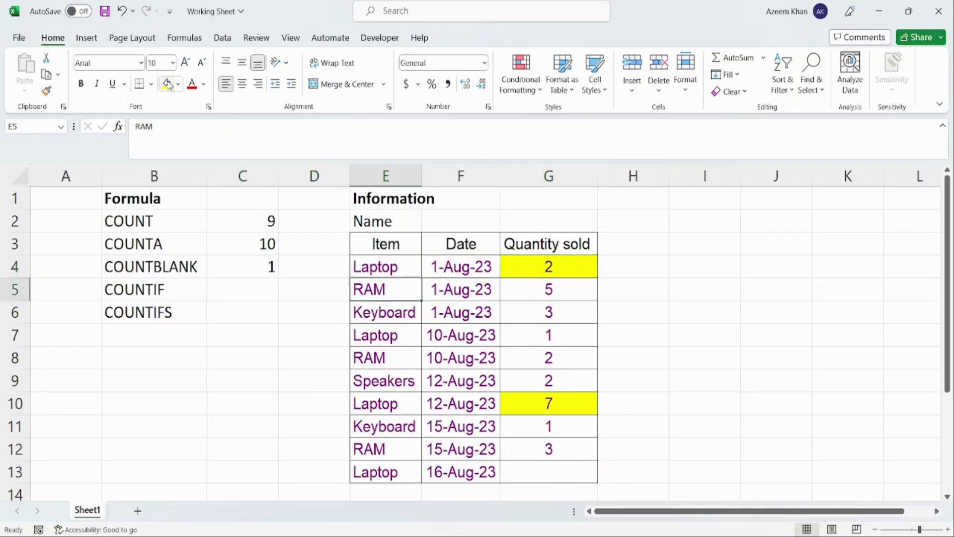
key("Right")
key("Right")
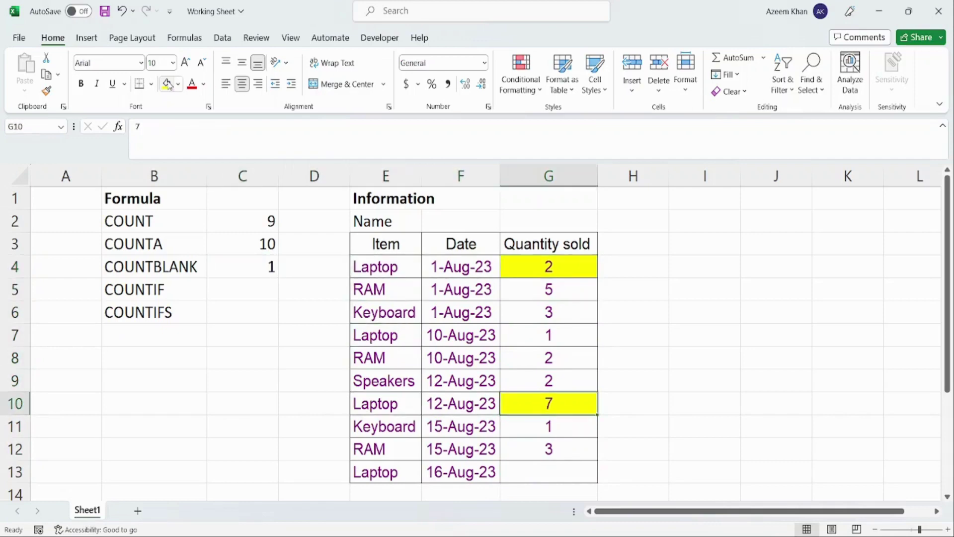
Step: Begin a COUNTIF formula in C5 with the Item cells E4:E13 as its range
key("Left")
key("Up")
key("Up")
key("Up")
key("Up")
key("Up")
key("Left")
key("Left")
key("Left")
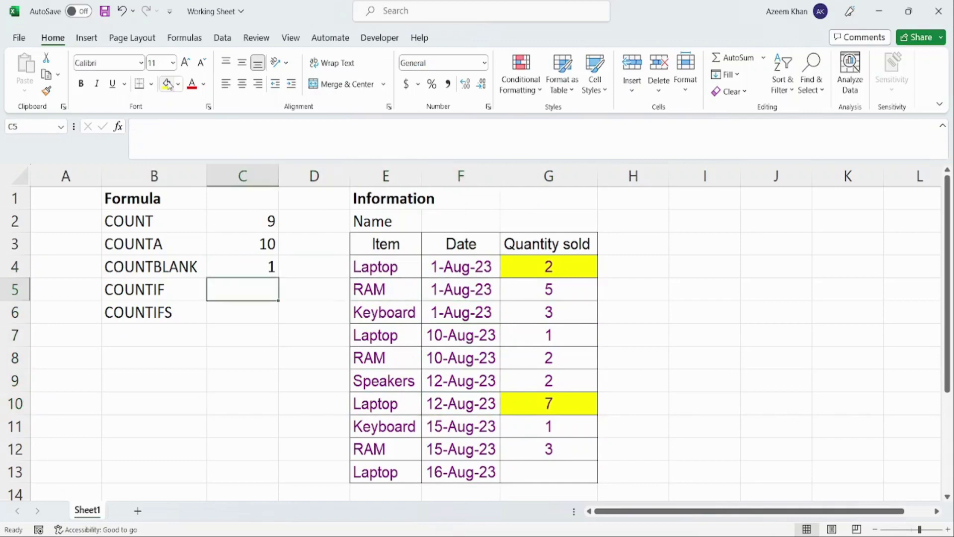
type("=count")
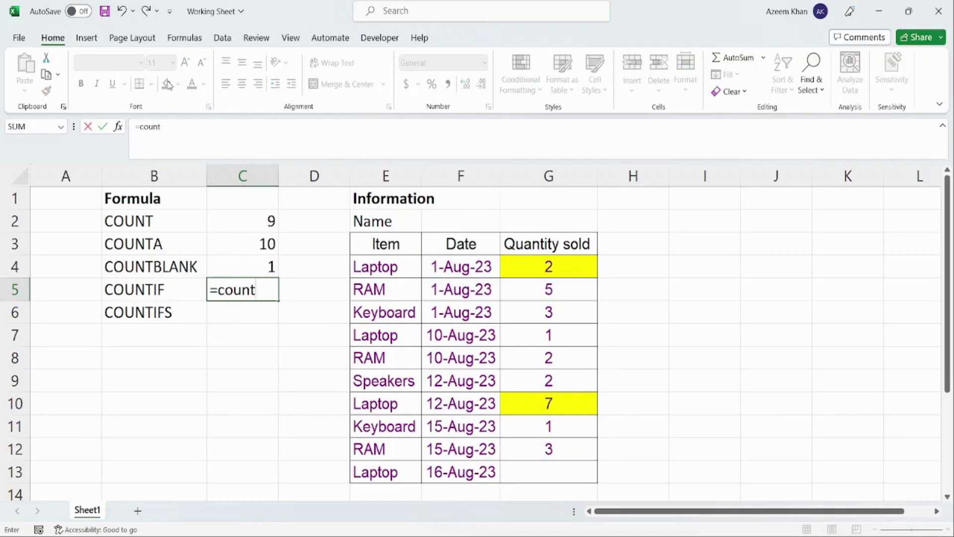
type("if")
type("(")
key("Right")
key("Right")
key("Up")
key("shift+Down")
key("shift+Down")
key("shift+Down")
key("shift+Down")
key("shift+Down")
key("shift+Down")
key("shift+Down")
key("shift+Down")
key("shift+Down")
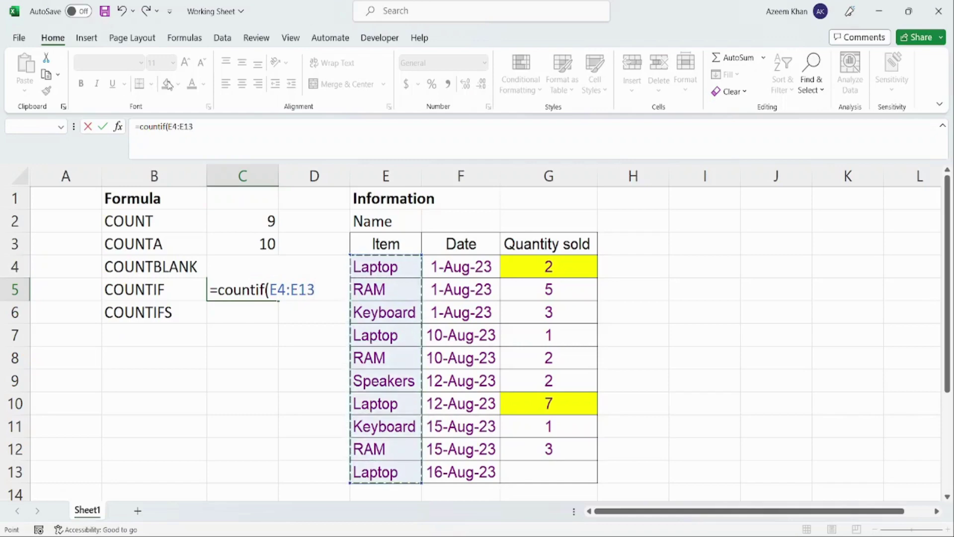
Step: Complete the COUNTIF formula in C5 with the criterion "Laptop ", including the trailing space
type(",\"")
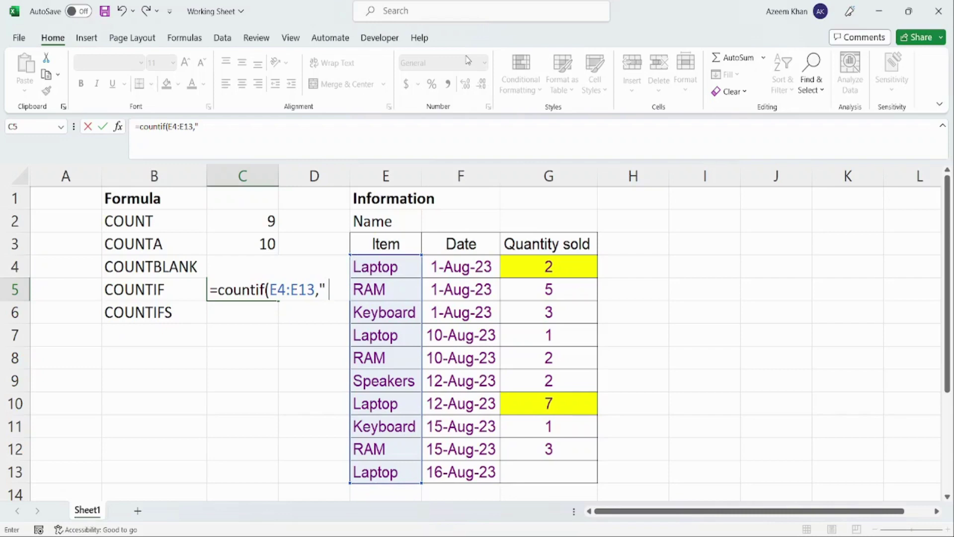
type("Laptop")
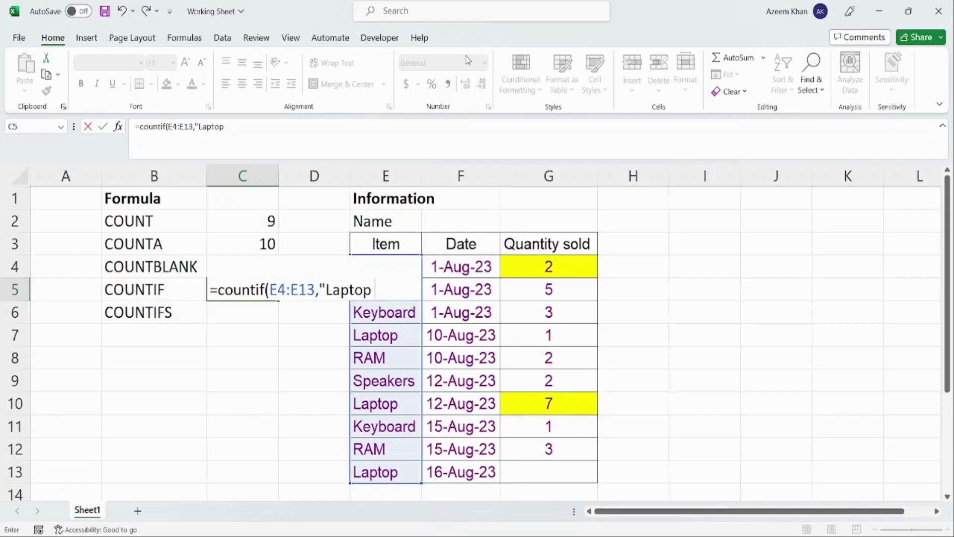
type(" \",")
type("=")
type(">")
key("BackSpace")
key("BackSpace")
key("BackSpace")
key("BackSpace")
key("BackSpace")
type("\",")
key("BackSpace")
key("Return")
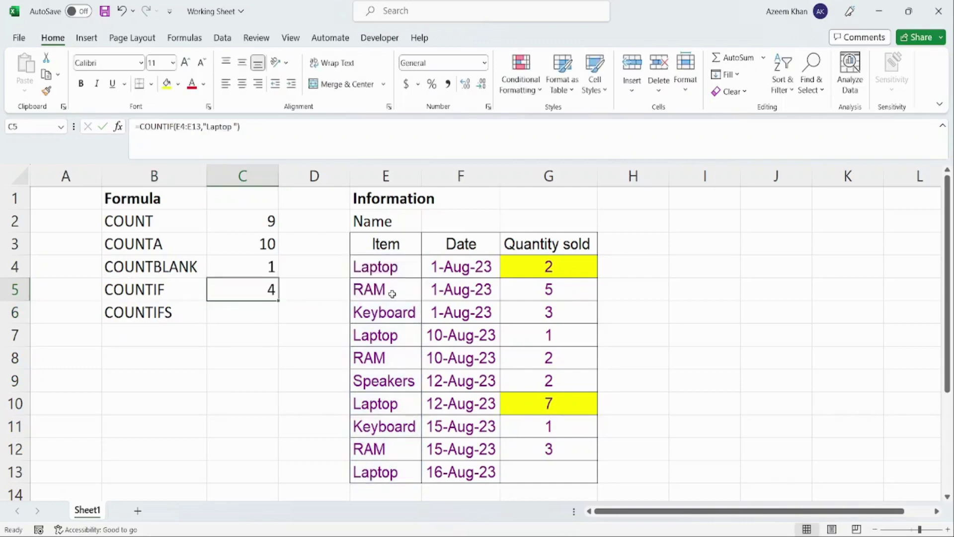
Step: Inspect the COUNTIF formula in C5 without changing it, and move on to C6 beside COUNTIFS
key("Right")
key("Right")
key("Up")
key("Left")
key("Left")
key("Left")
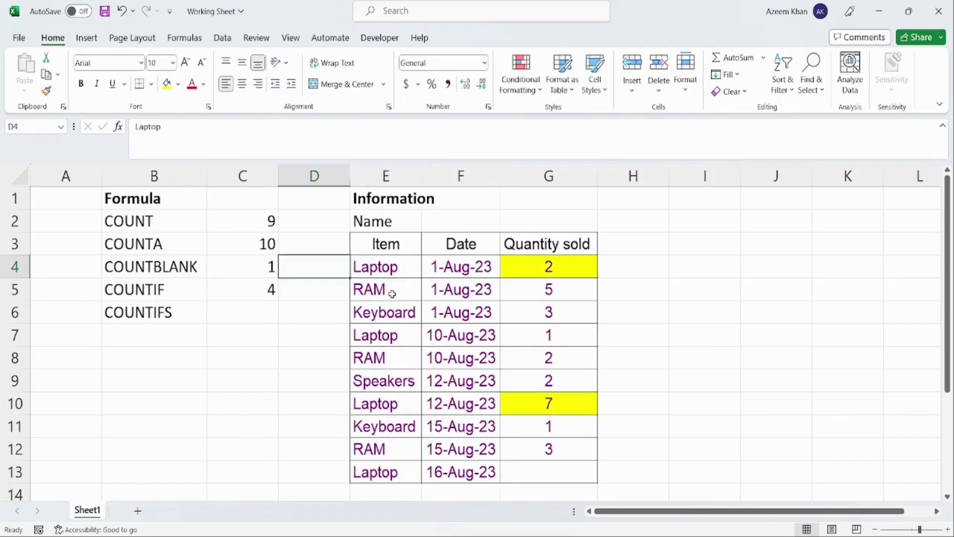
key("Down")
key("Right")
key("F2")
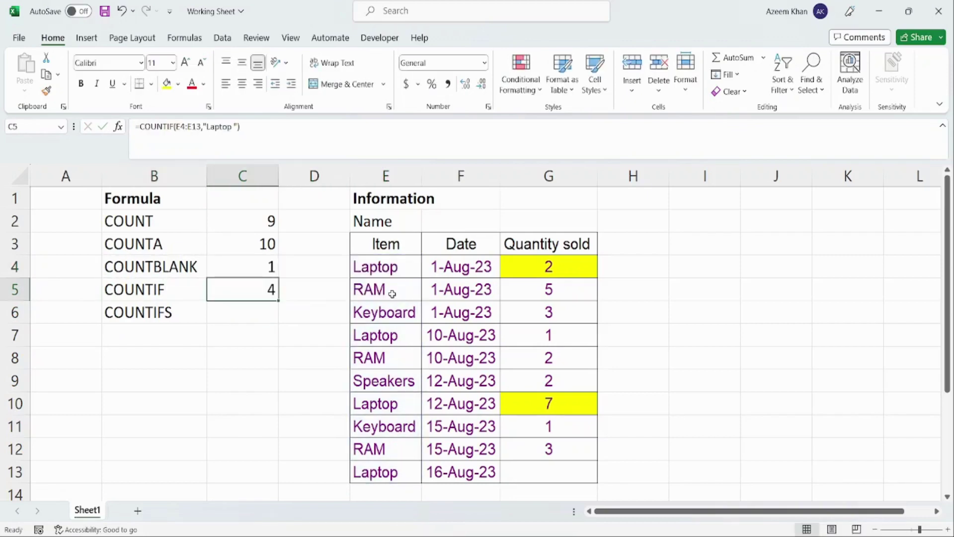
key("Down")
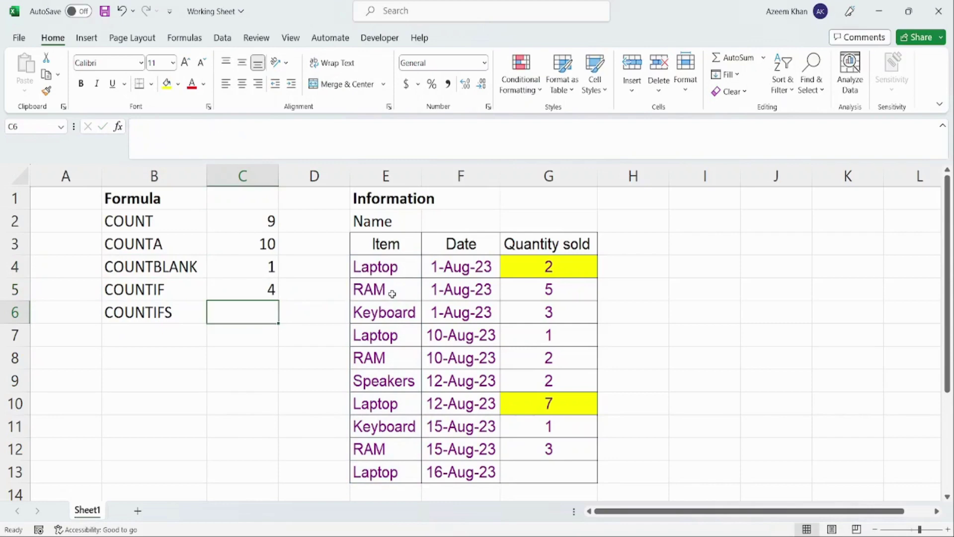
Step: Review the COUNTIF formula in C5 against the highlighted quantity in G4 and the Item cells E4:E13
key("Up")
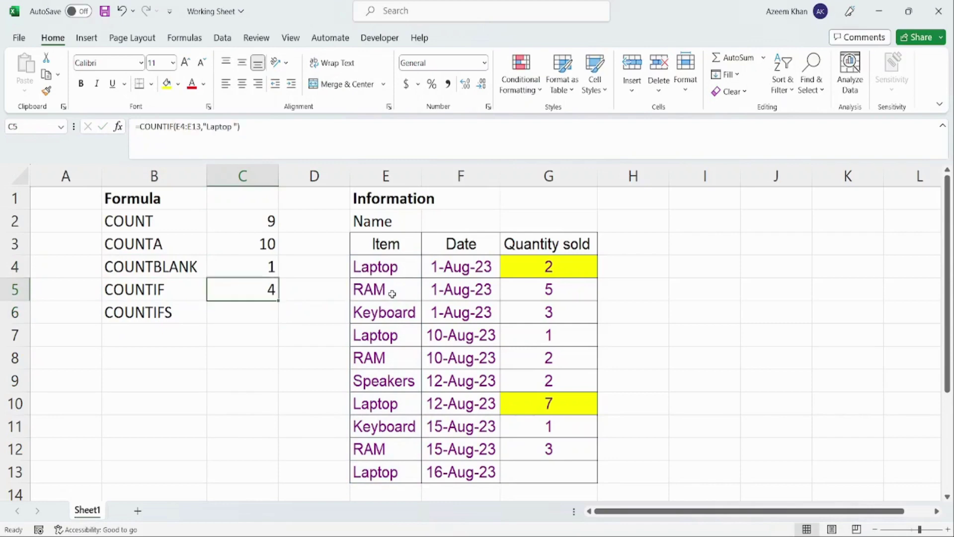
left_click(552, 264)
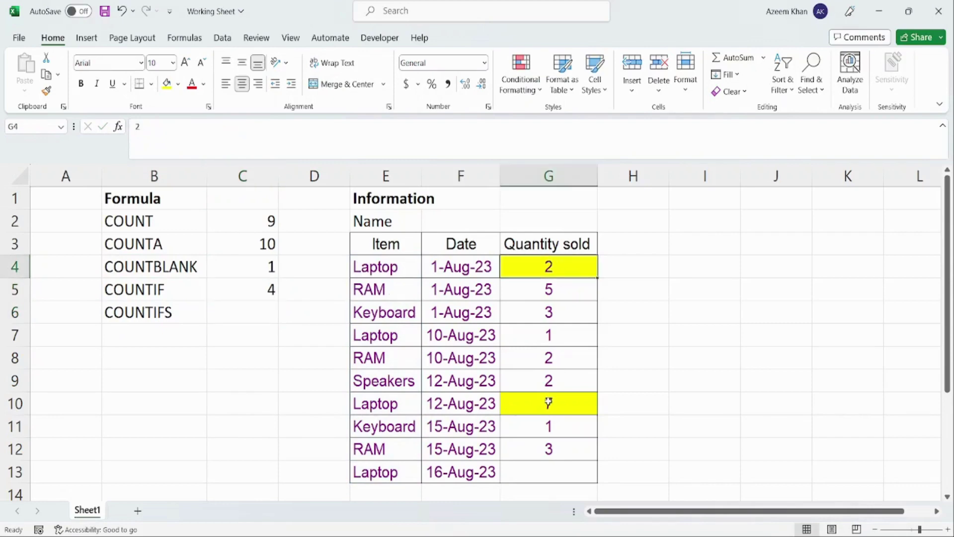
left_click(225, 315)
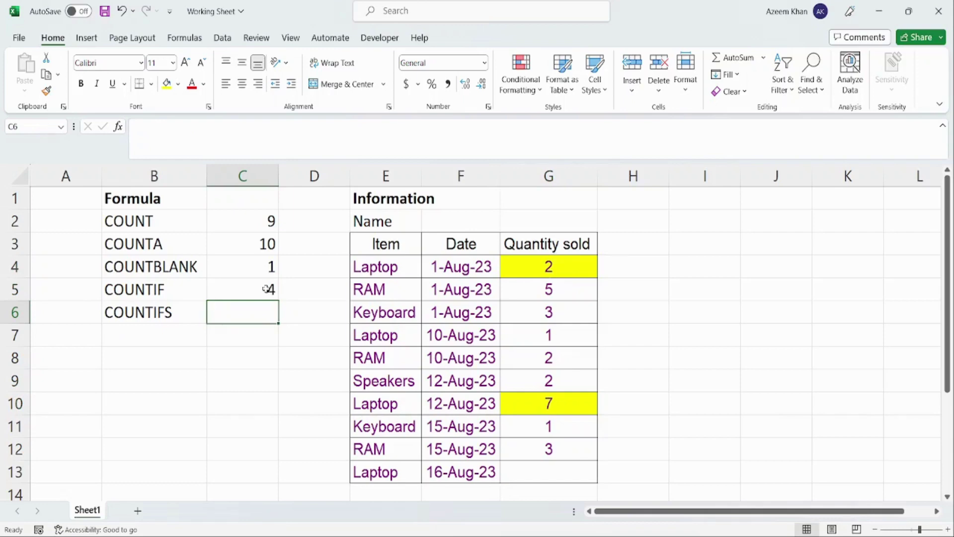
double_click(251, 287)
key("ctrl+Return")
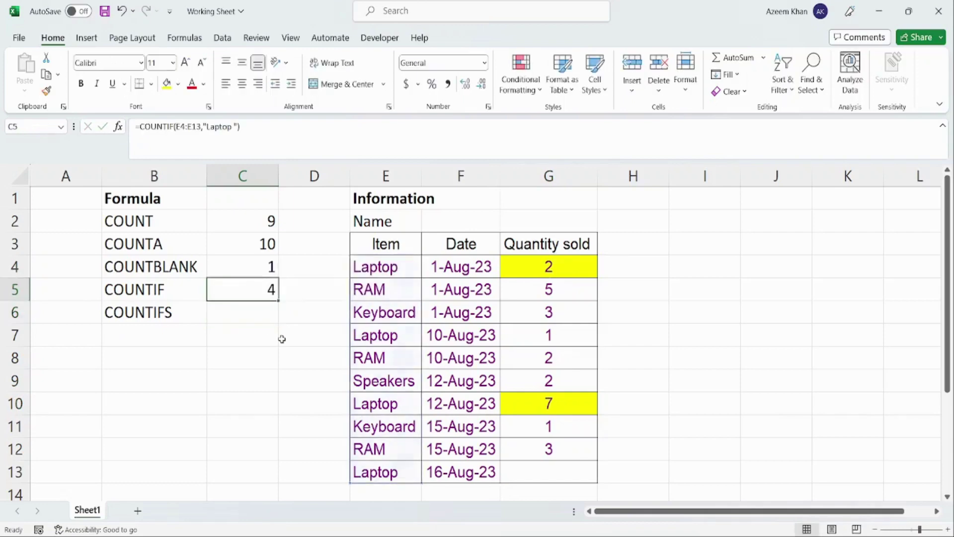
key("Right")
key("Right")
key("Up")
key("shift+Down")
key("shift+Down")
key("shift+Down")
key("shift+Down")
key("shift+Down")
key("shift+Down")
key("shift+Down")
key("shift+Down")
key("shift+Down")
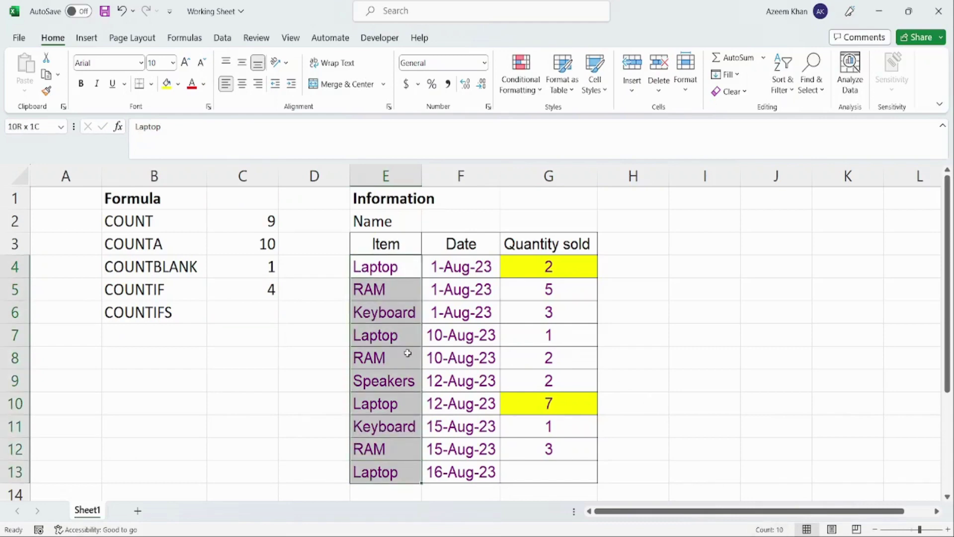
left_click(377, 290, "shift")
Step: Go through the Item cells from E4 to E13 one by one to check the Laptop entries, and return to C5
left_click(370, 265)
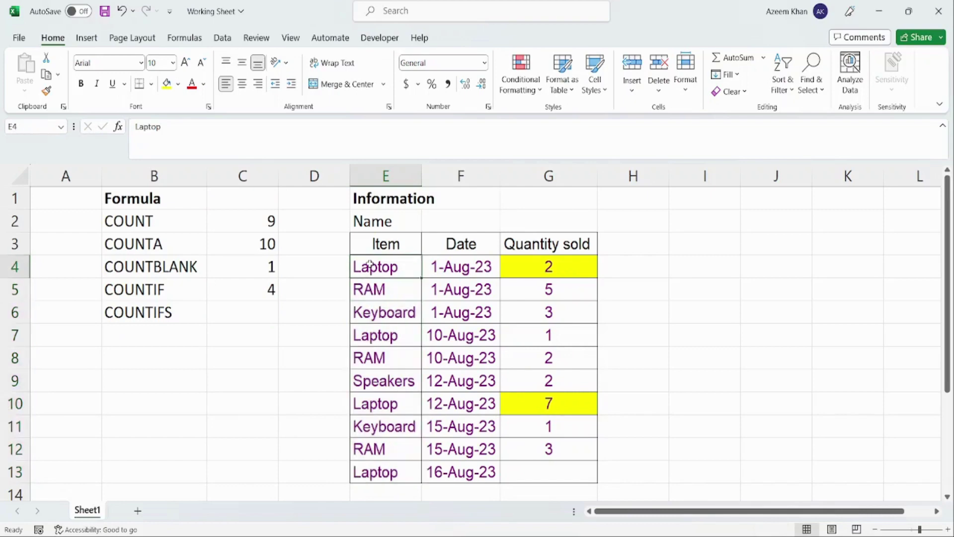
key("Down")
key("Down")
key("Down")
key("Down")
key("Down")
key("Down")
key("Down")
key("Down")
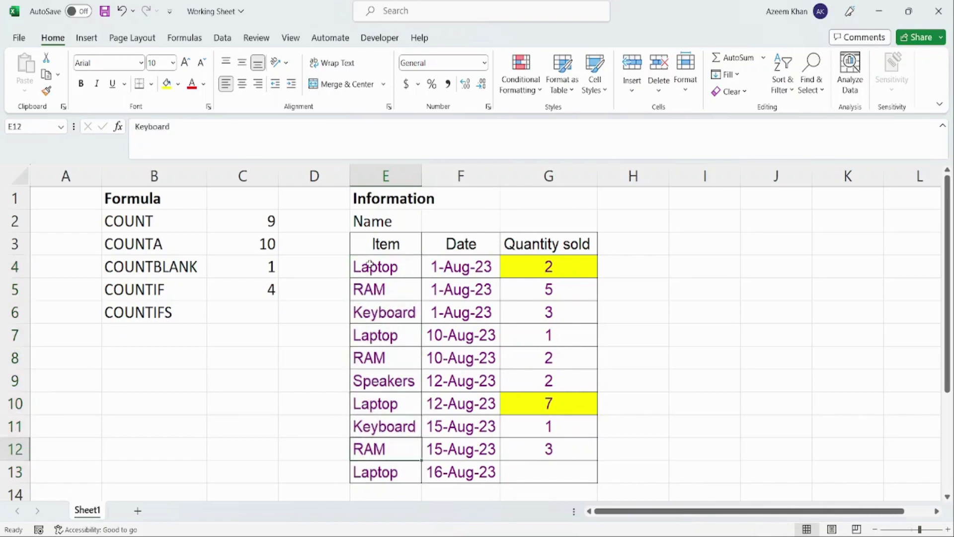
key("Down")
left_click(229, 290)
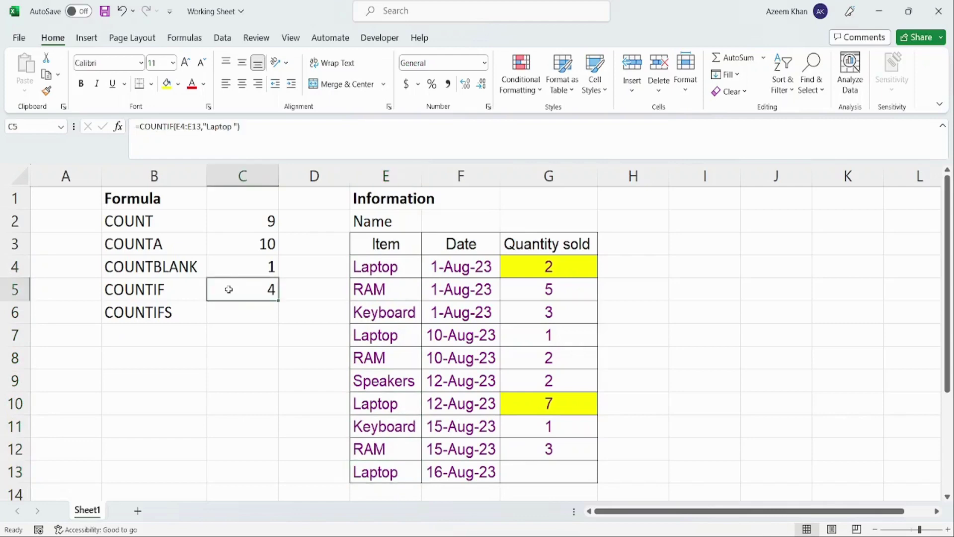
Step: Inspect the COUNTIF formula in C5 and the neighbouring count formulas above it without changing them
double_click(229, 289)
key("Escape")
key("Left")
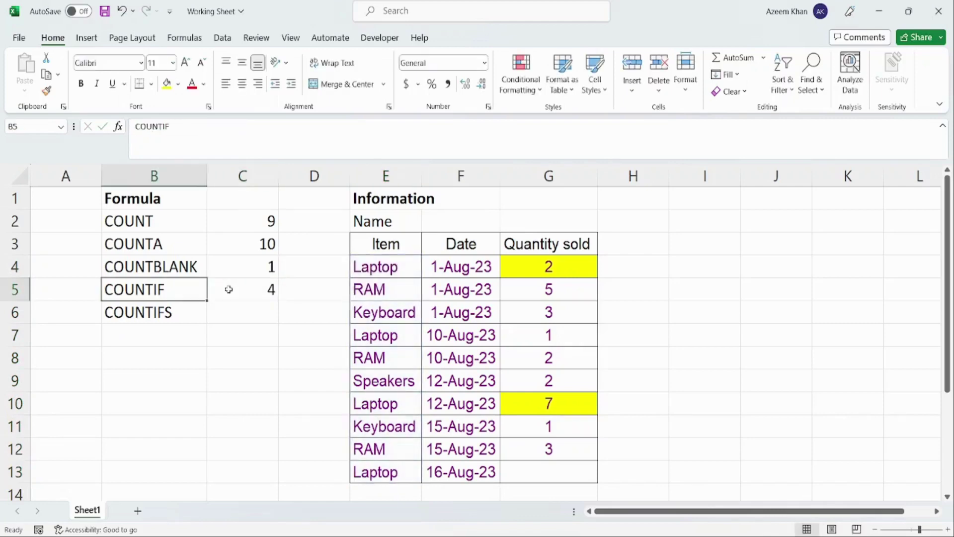
double_click(229, 289)
key("shift+Return")
key("Up")
key("Up")
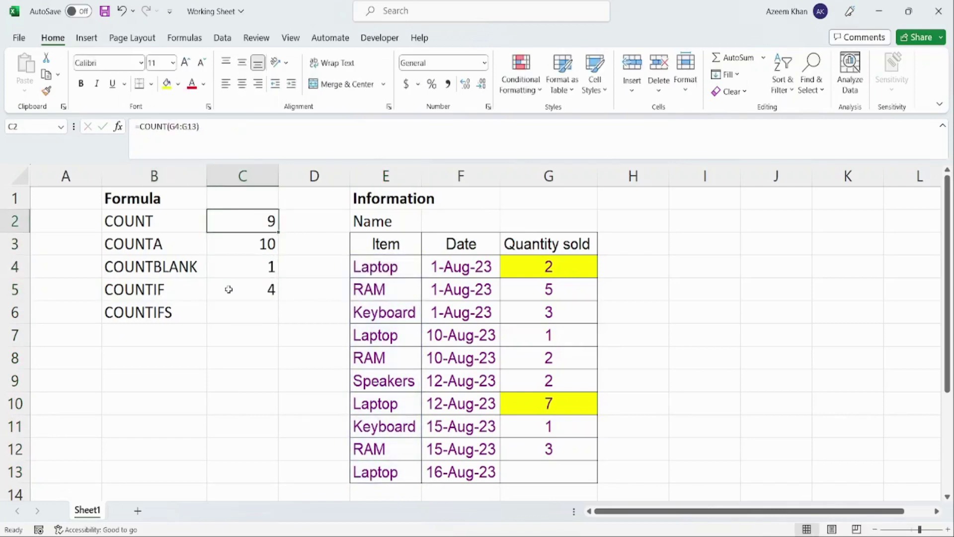
key("Down")
key("Down")
double_click(228, 290)
key("Escape")
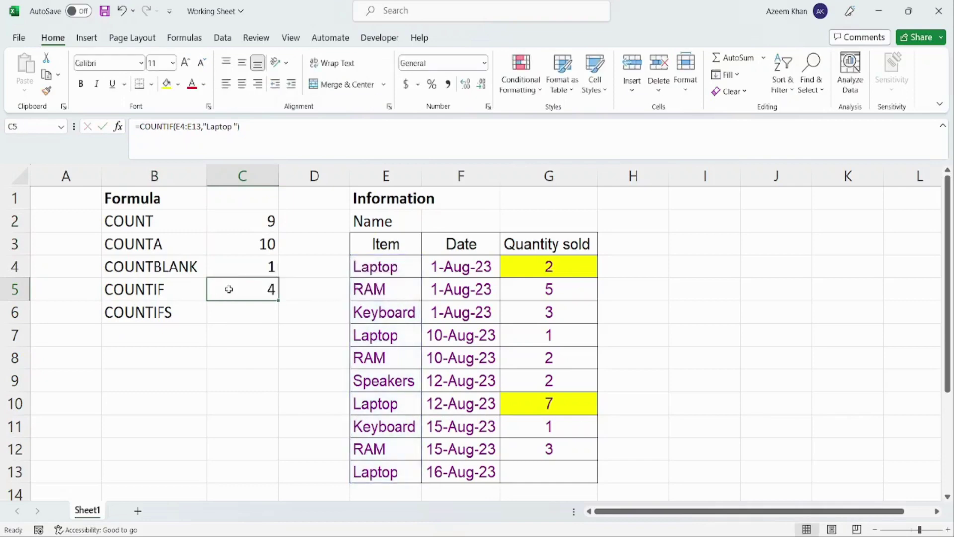
Step: Try replacing Laptop with RAM in the criterion of the COUNTIF formula in C5
double_click(229, 290)
key("BackSpace")
key("BackSpace")
key("BackSpace")
key("BackSpace")
key("BackSpace")
key("BackSpace")
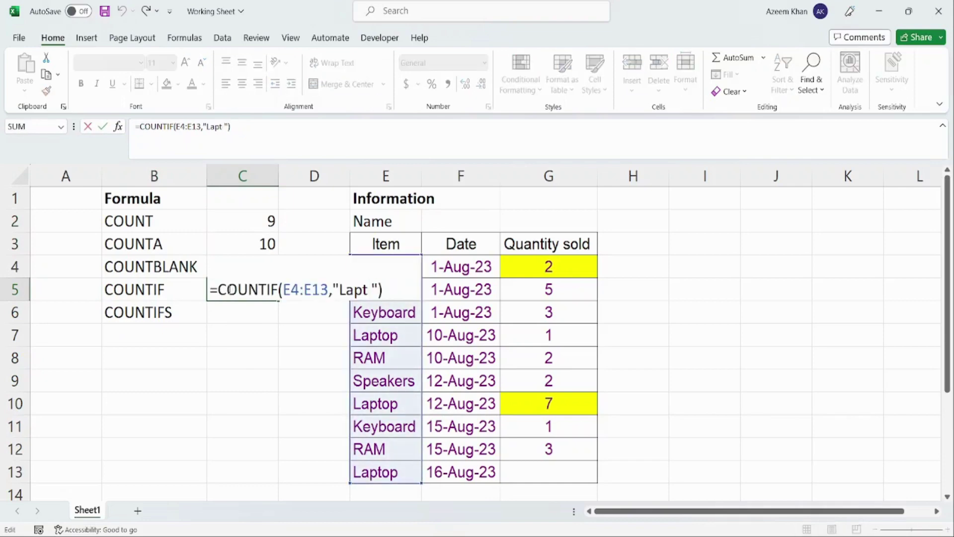
type("TA")
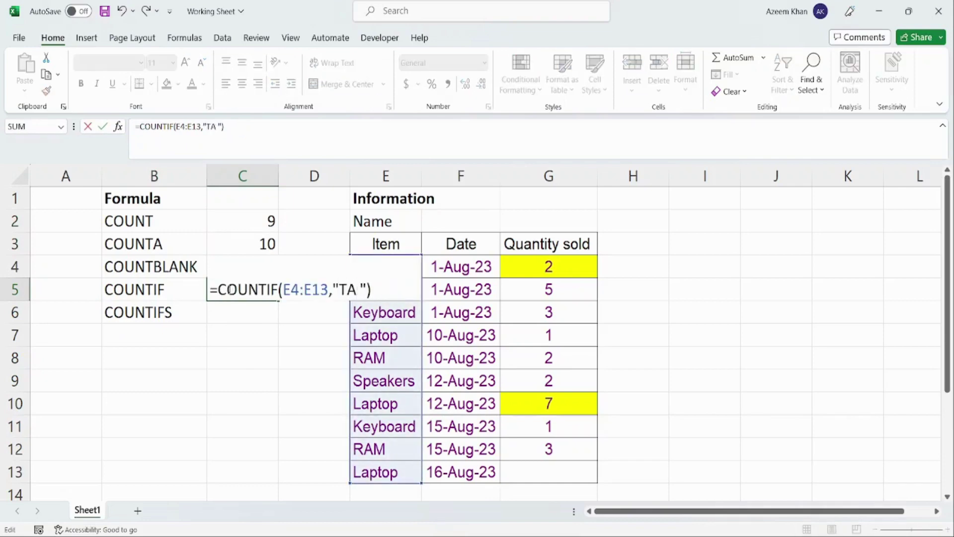
key("BackSpace")
key("BackSpace")
type("Ram")
key("BackSpace")
key("BackSpace")
type("AM")
key("Return")
Step: Remove the extra space from the COUNTIF criterion in C5 so that it reads "RAM "
double_click(228, 289)
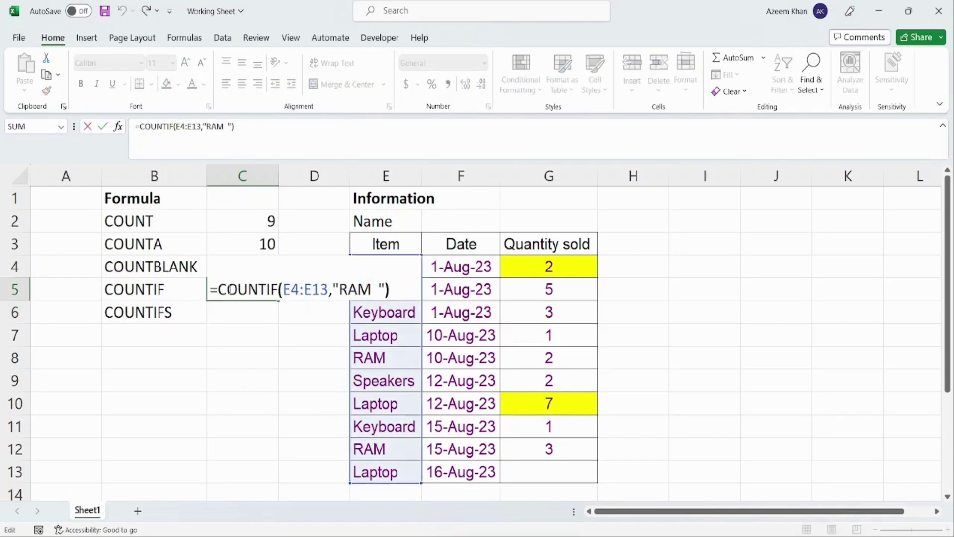
key("BackSpace")
key("Return")
key("Up")
key("Right")
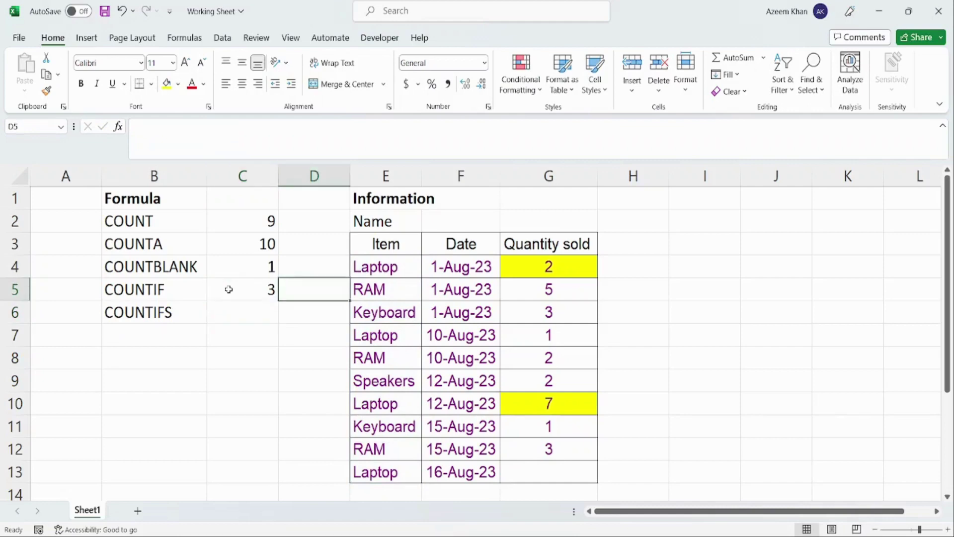
Step: Check the RAM entries down the Item column against the COUNTIF result in C5
key("Left")
key("Right")
key("Right")
key("Down")
key("Down")
key("Down")
key("Down")
key("Down")
key("Down")
key("Down")
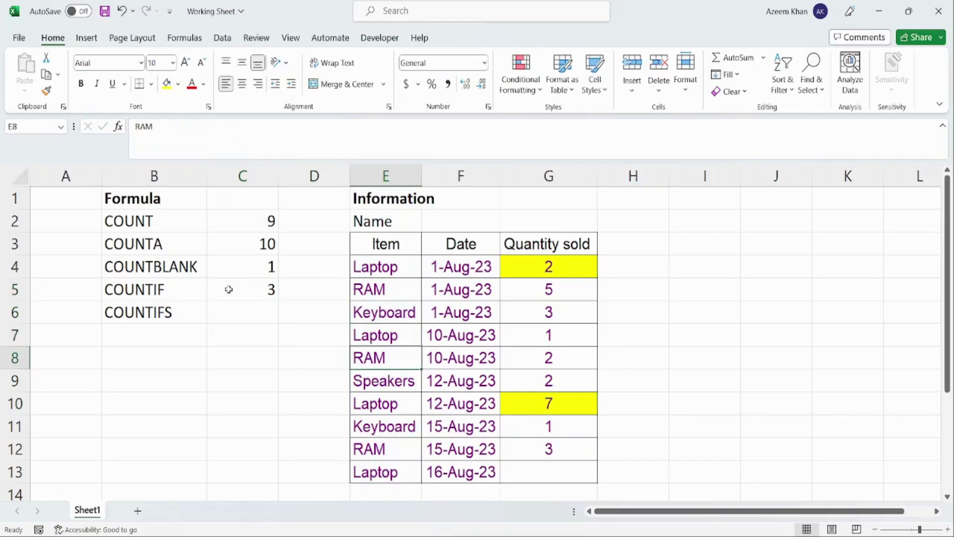
key("Up")
key("Up")
key("Up")
key("Up")
key("Up")
key("Up")
key("Up")
key("Left")
key("Left")
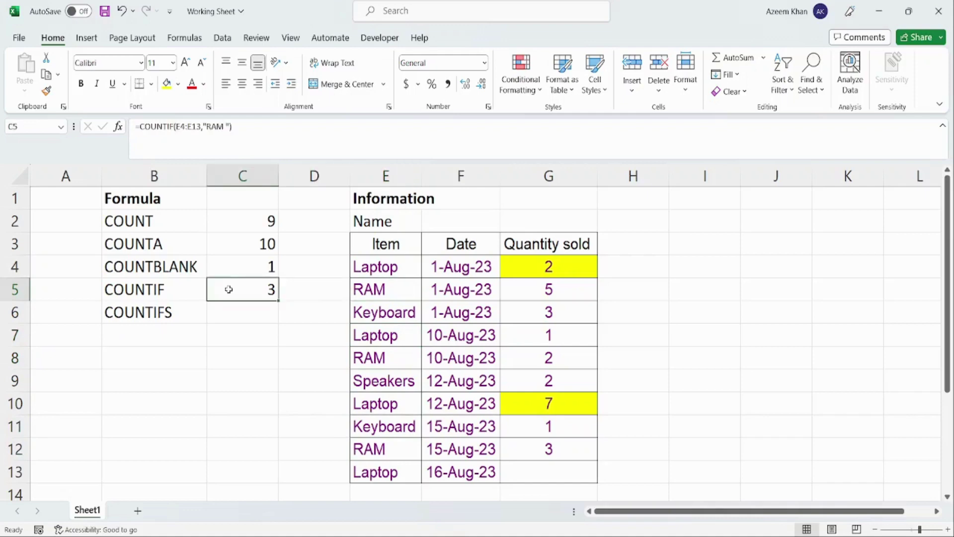
Step: Undo the criterion change in C5 to restore the COUNTIF formula for "Laptop "
key("F2")
key("Escape")
key("F2")
key("Escape")
key("ctrl+z")
key("F2")
key("Return")
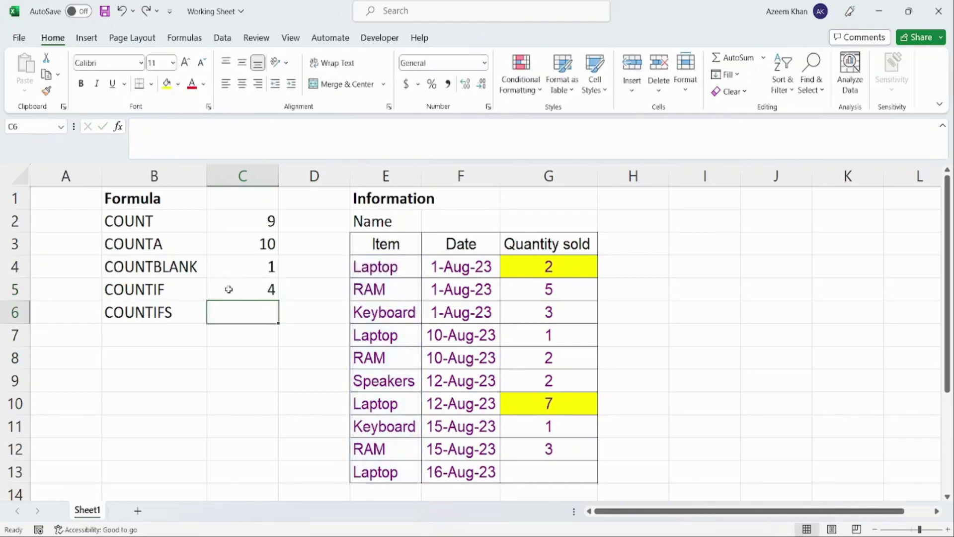
Step: Try copying the COUNTIF formula from C5 into C6, and clear C6 again
key("Up")
key("Down")
key("Up")
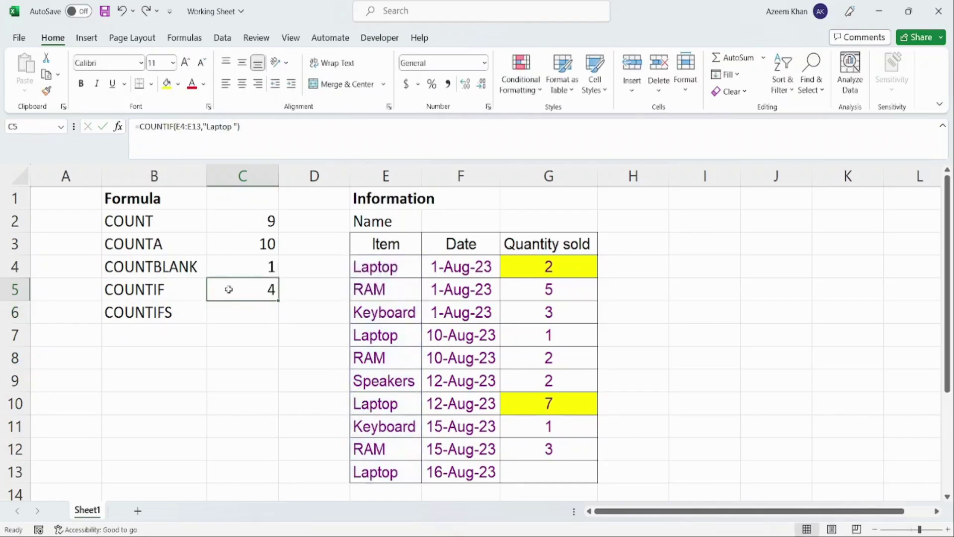
key("ctrl+c")
key("Down")
key("ctrl+v")
key("F2")
key("Escape")
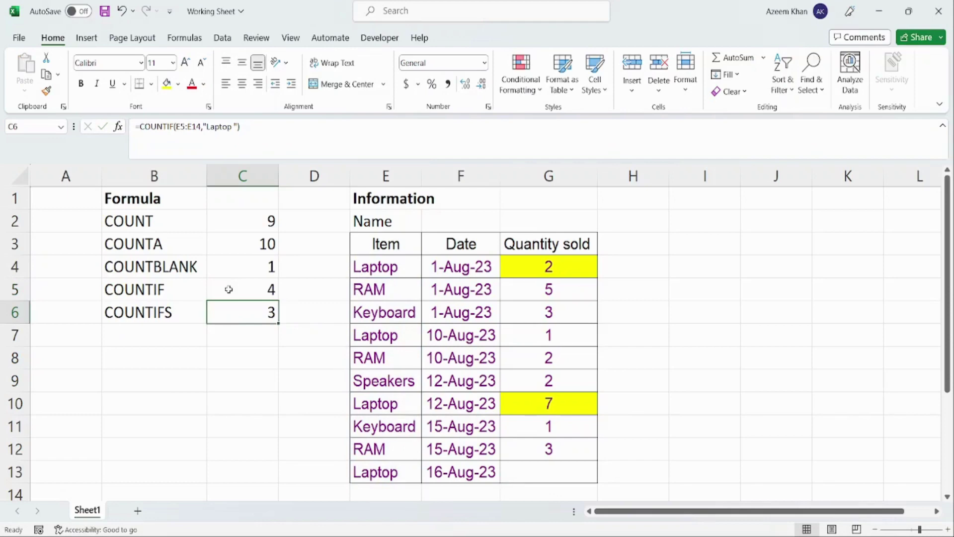
key("Delete")
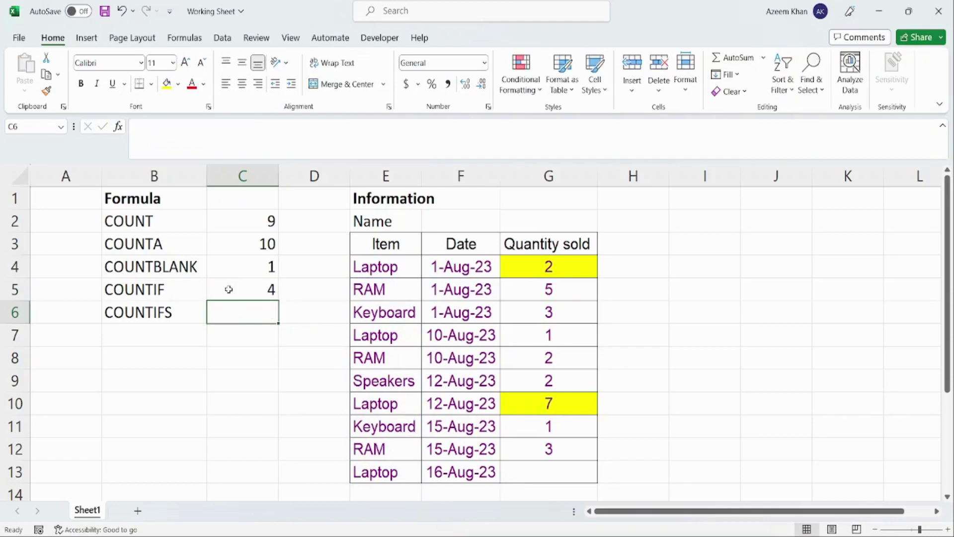
Step: Begin a COUNTIFS formula in C6 with the Item cells E4:E13 and the criterion "Laptop ", including the trailing space
type("=COUNT")
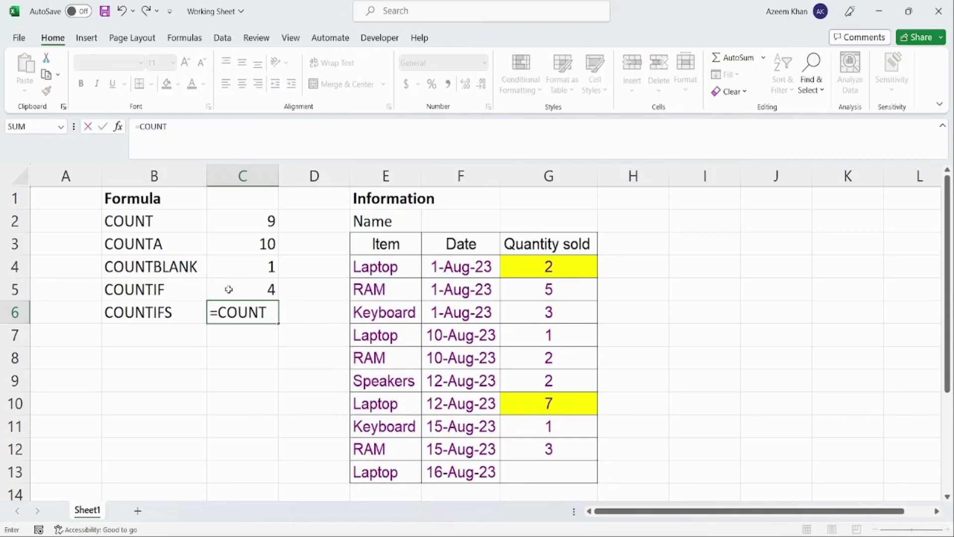
type("IFS(")
left_click_drag(386, 262, 383, 464)
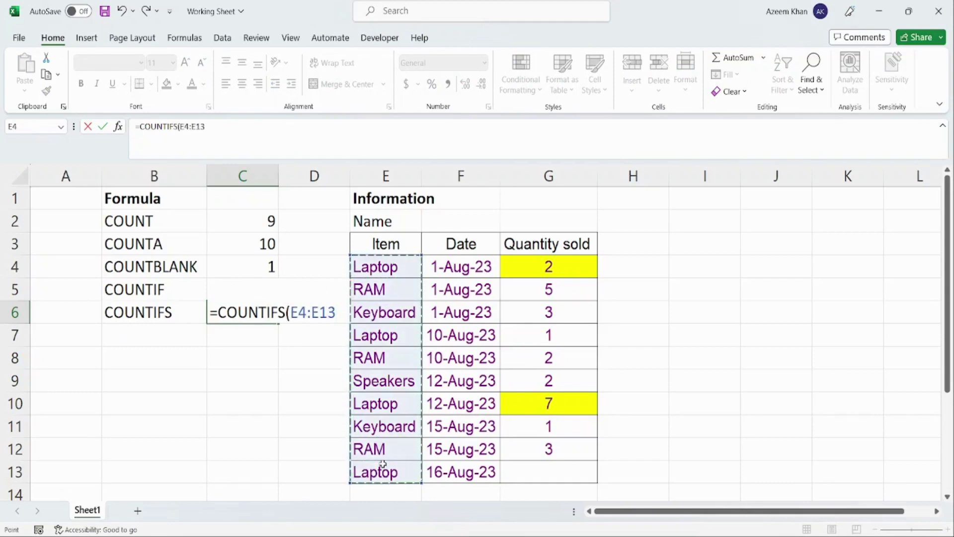
type(",\"")
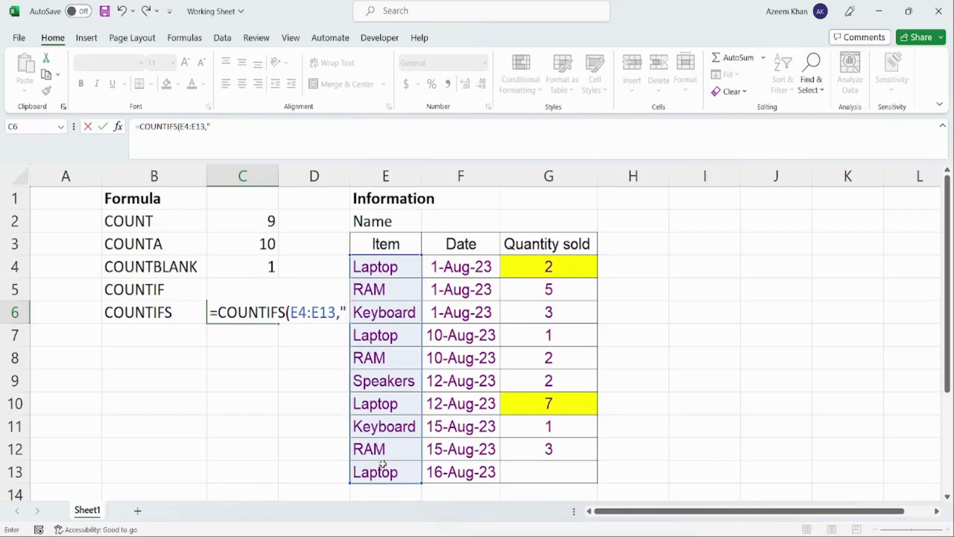
type("Lap")
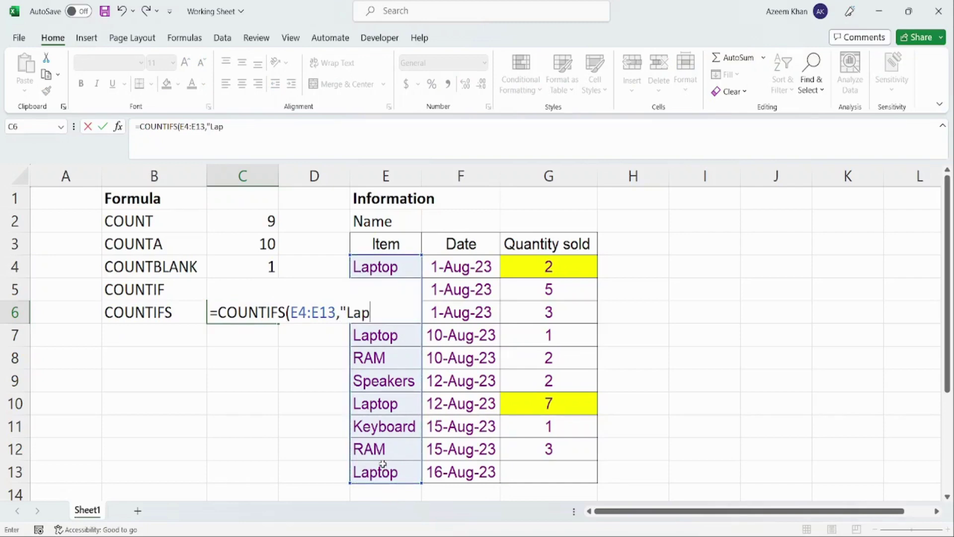
type("top \"")
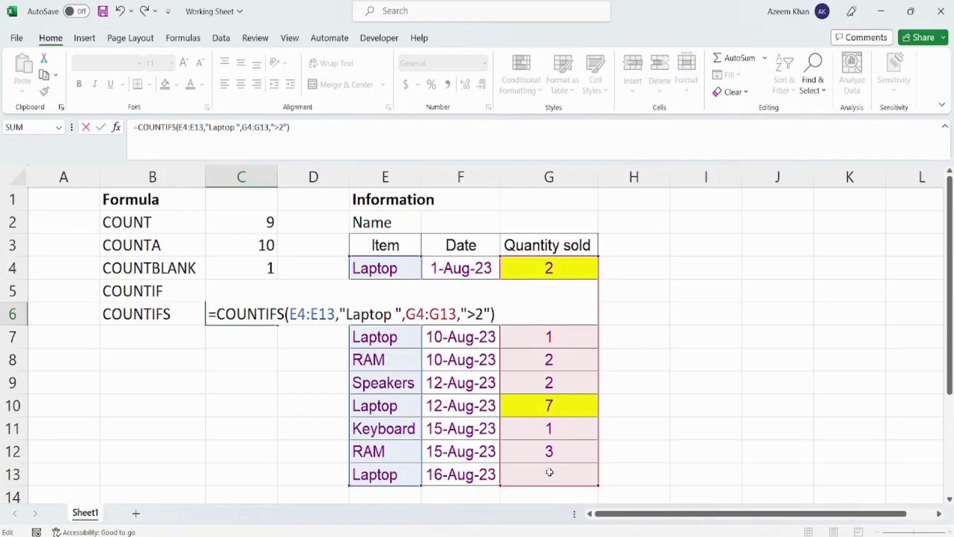
Step: Complete the COUNTIFS formula in C6 with the quantity cells G4:G13 and the criterion ">=2"
type("=2\"")
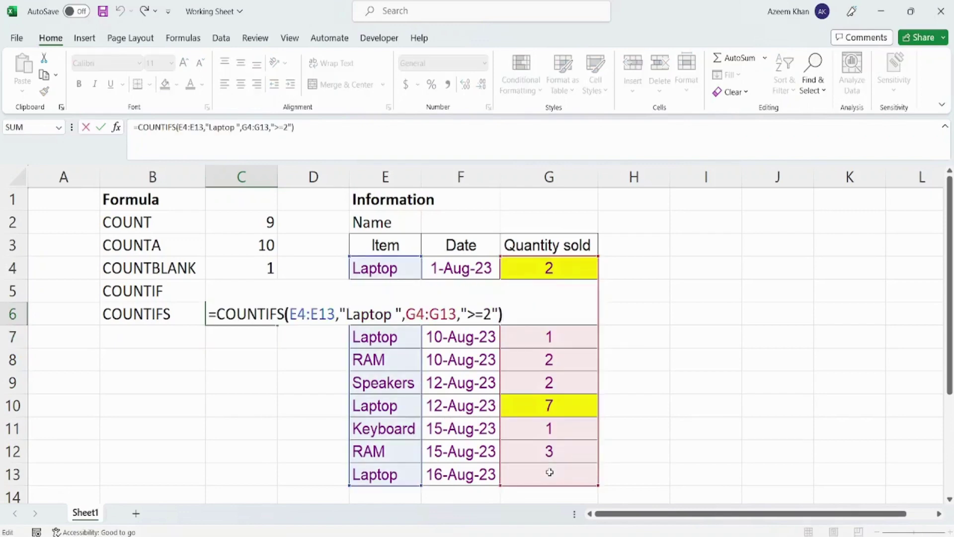
key("Left")
key("Left")
key("Left")
key("Left")
key("Right")
key("Left")
key("Left")
key("Left")
key("Left")
key("Left")
key("Left")
key("Left")
key("Left")
key("Left")
key("Left")
key("Left")
key("Return")
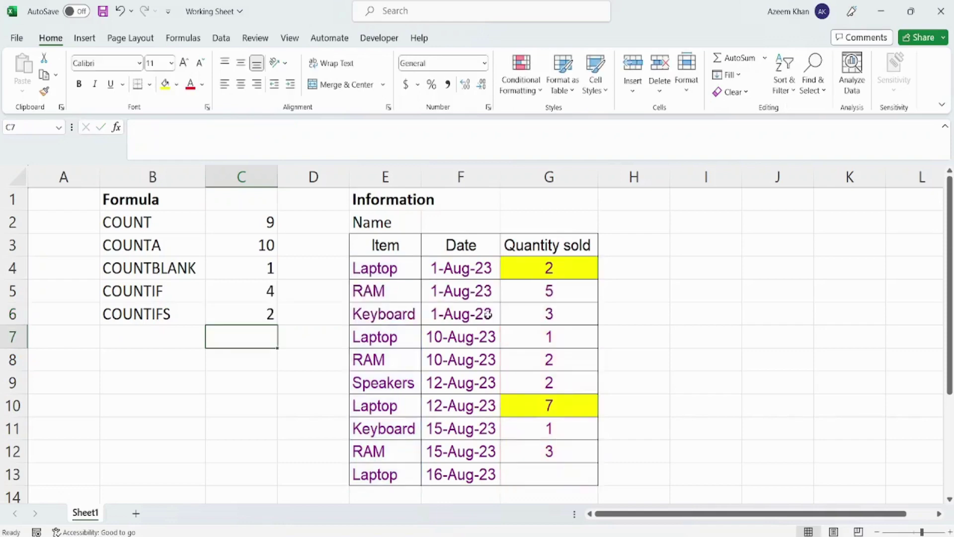
key("Up")
key("Right")
key("Right")
key("Right")
key("Right")
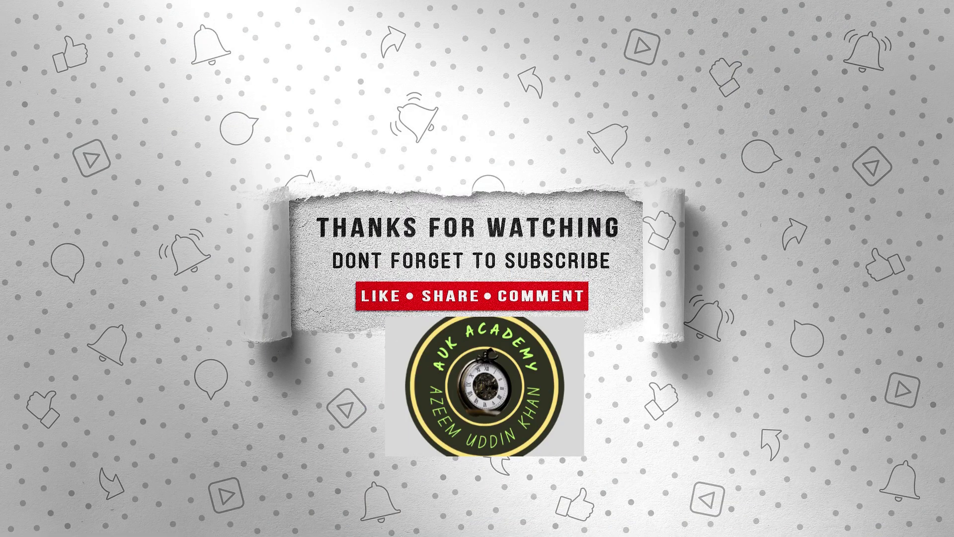